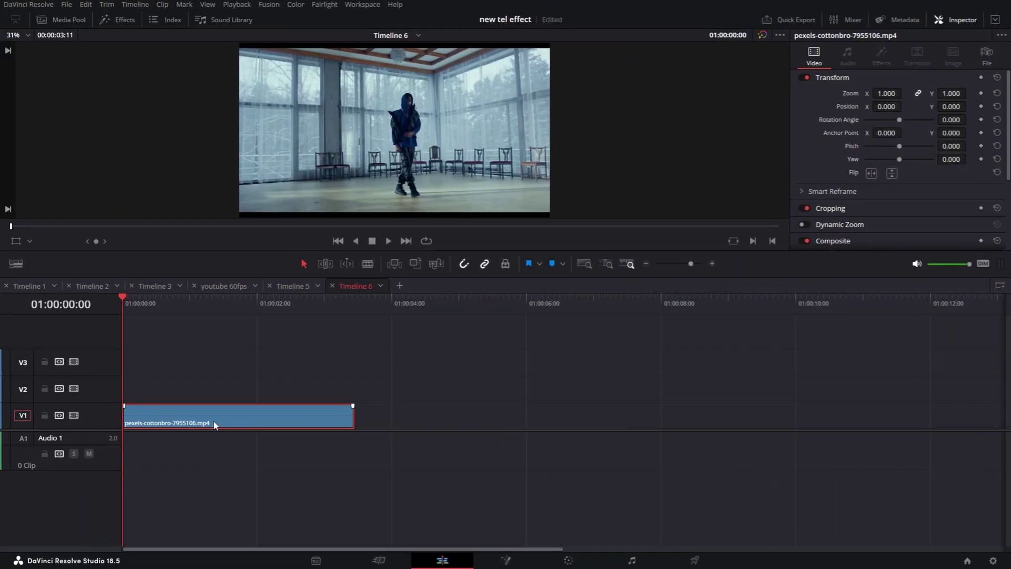
Step: Copy the clip to V2, render it in place as DNxHR 444 10-bit, then select both clips
drag(215, 423, 213, 398)
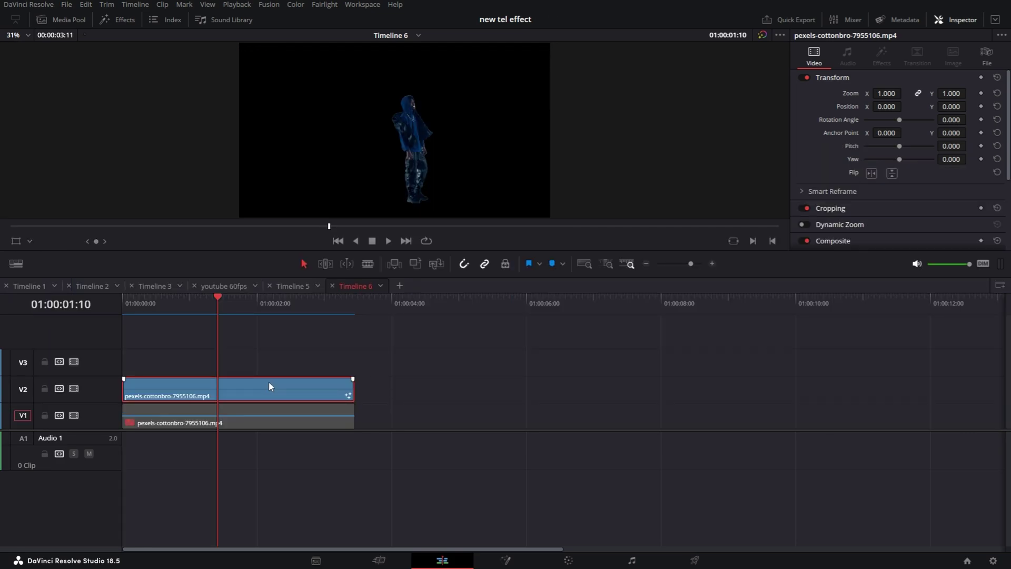
right_click(270, 383)
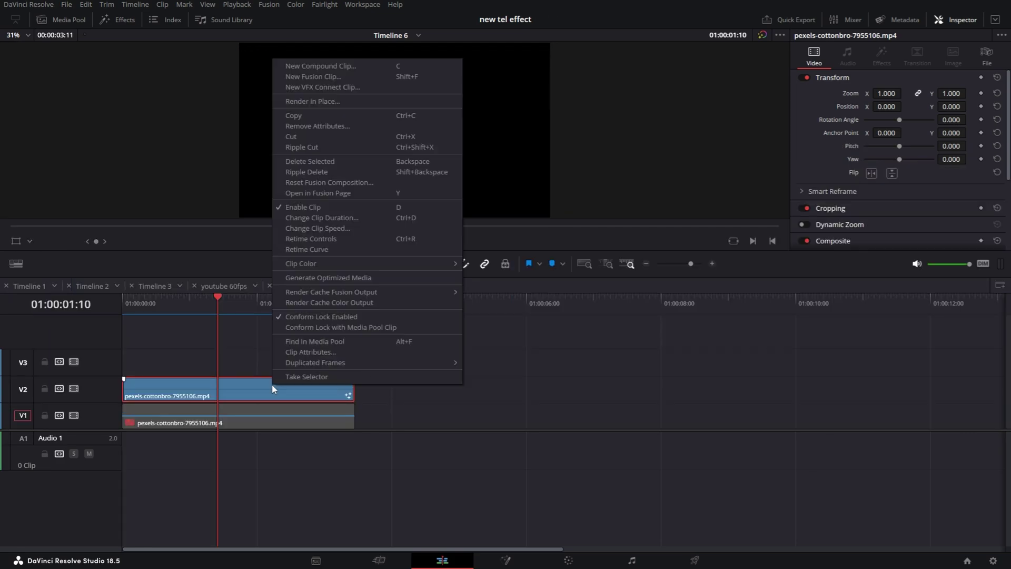
click(316, 100)
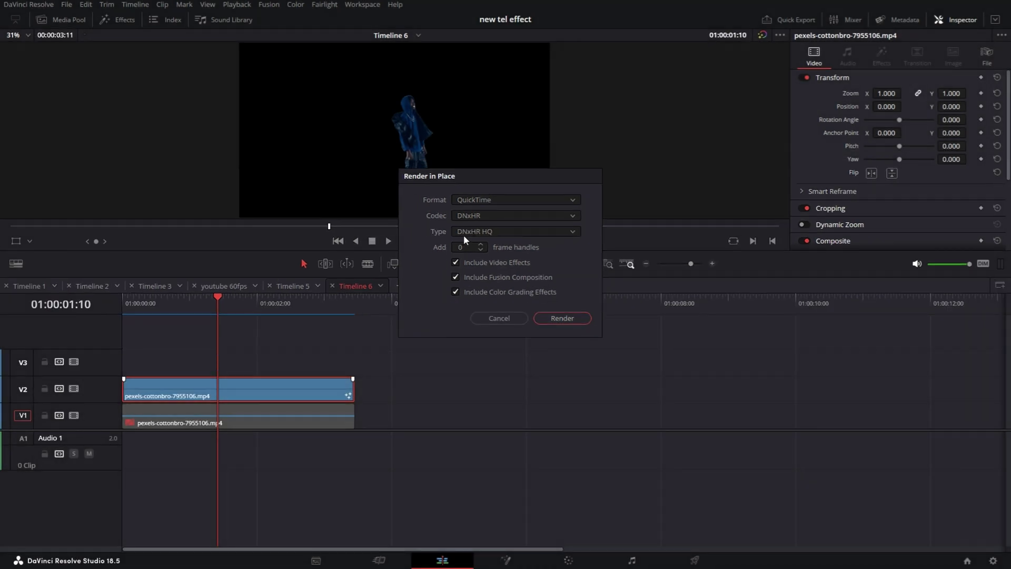
click(507, 230)
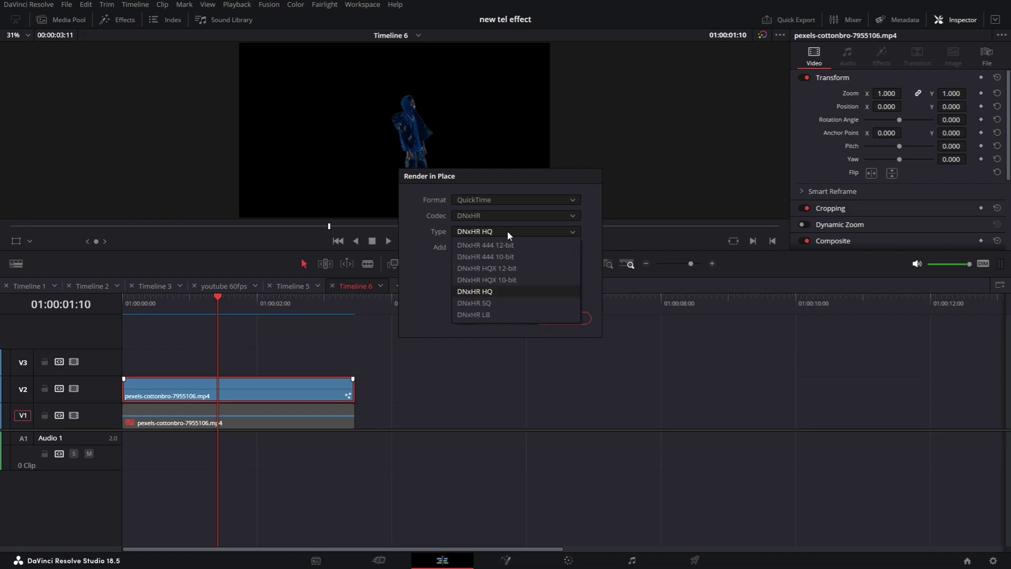
click(513, 257)
key(Return)
drag(377, 411, 258, 365)
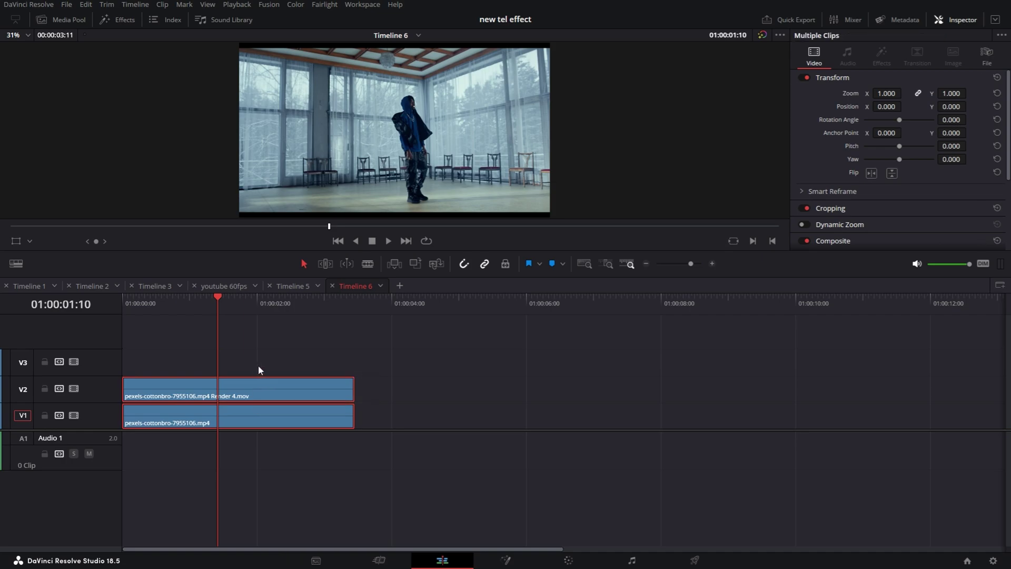
Step: Combine both clips into Fusion Clip 1 and open it on the Fusion page
key(ctrl+alt+f)
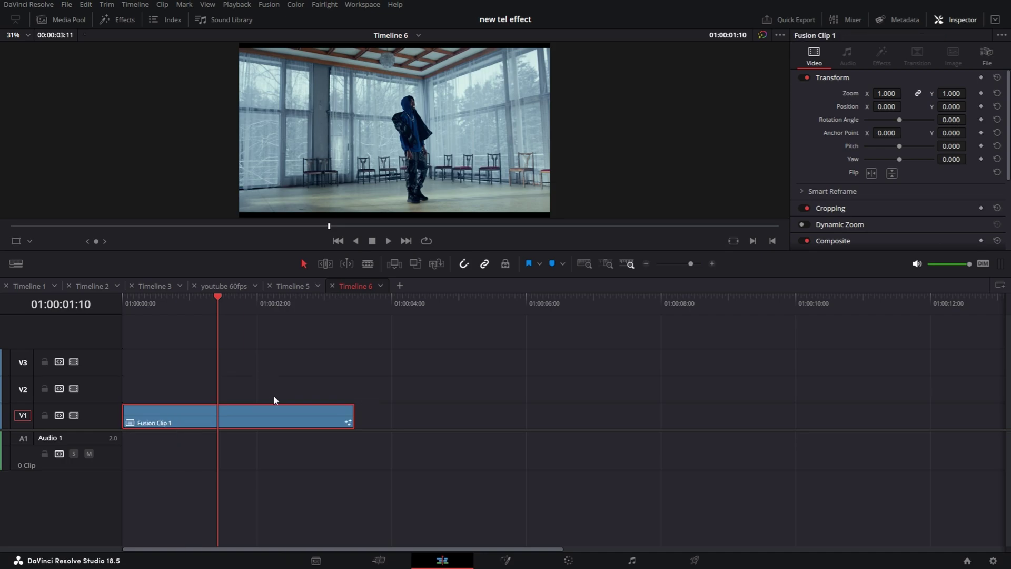
right_click(242, 417)
click(546, 410)
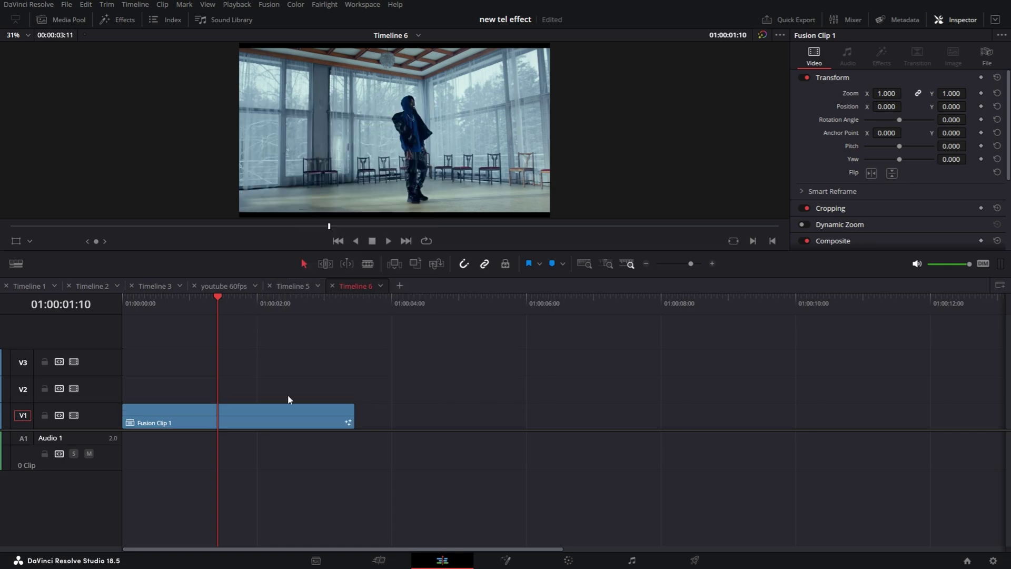
click(506, 561)
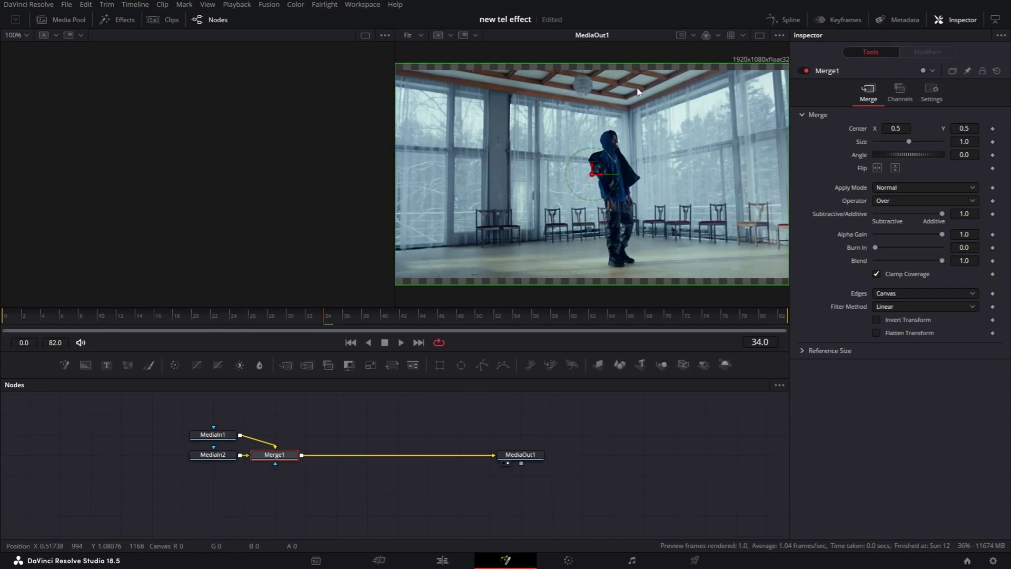
Step: Rename MediaIn1 to 'bg' and MediaIn2 to 'sub', viewing each in the left viewer
click(222, 438)
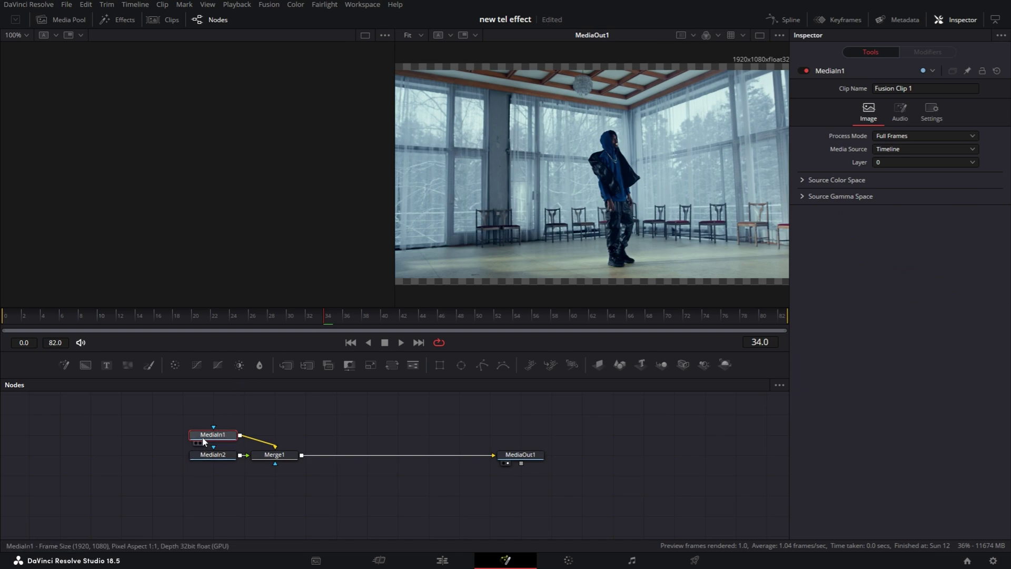
key(1)
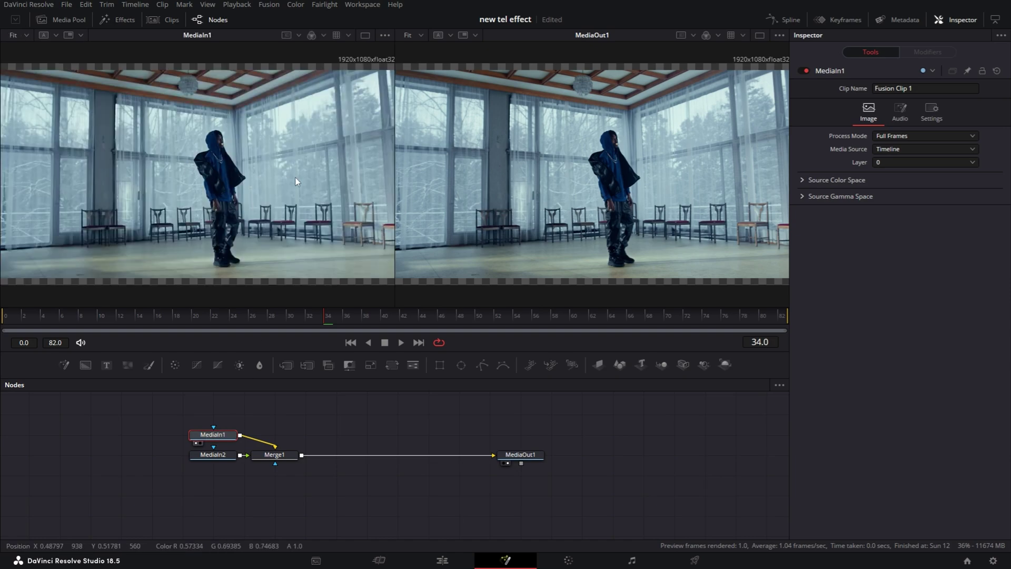
key(F2)
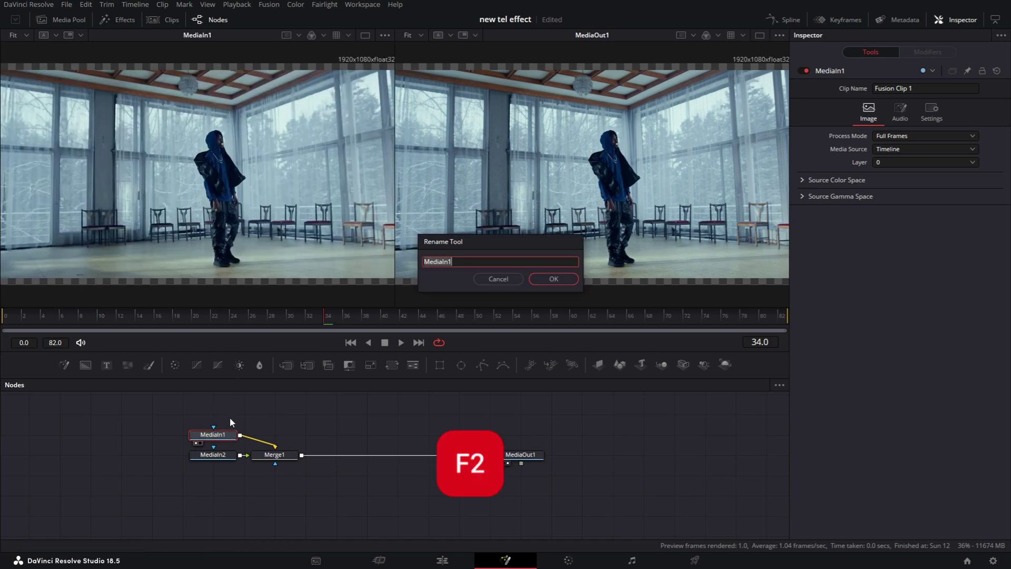
text(bg)
key(Return)
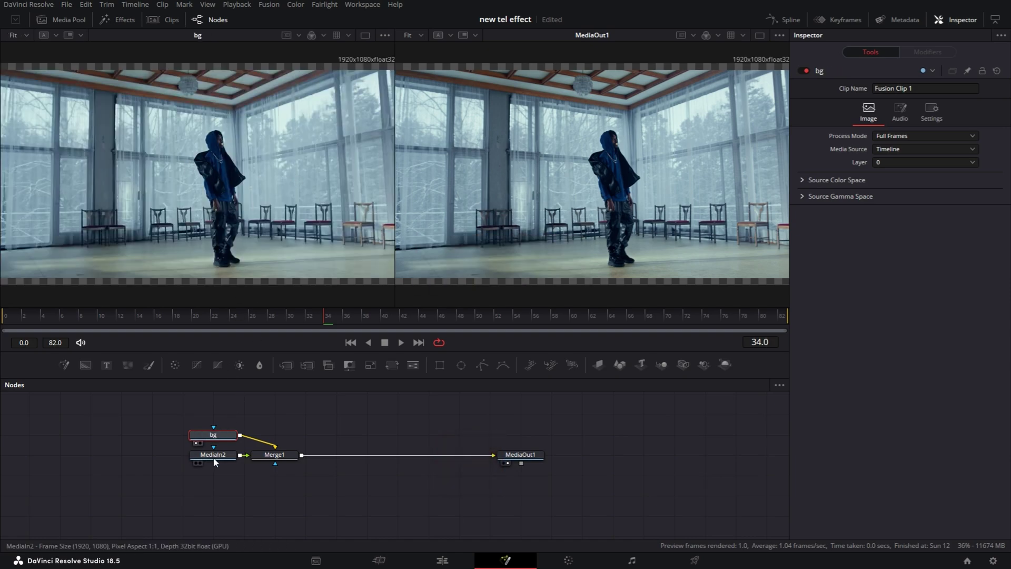
click(215, 458)
key(1)
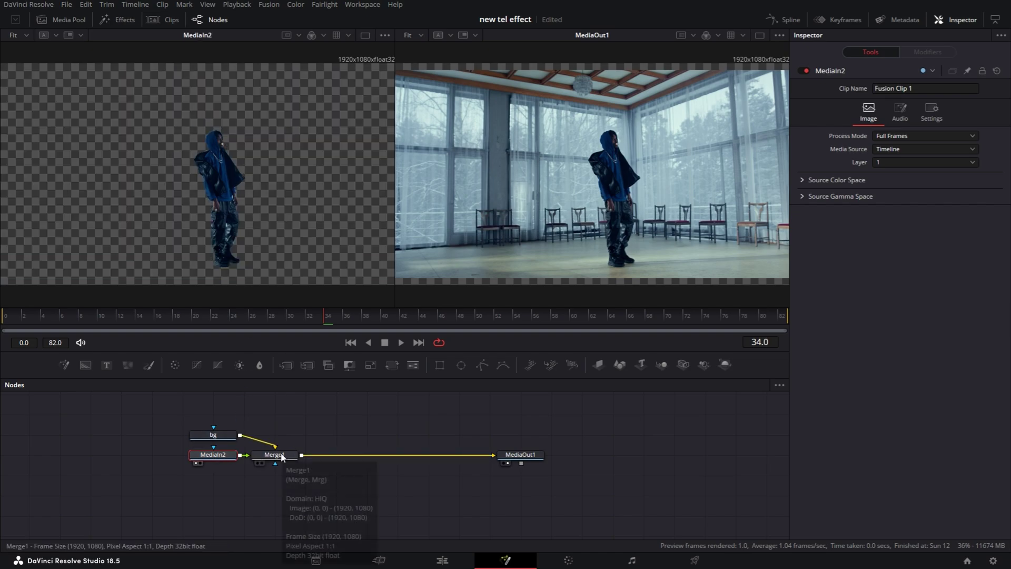
key(F2)
text(su)
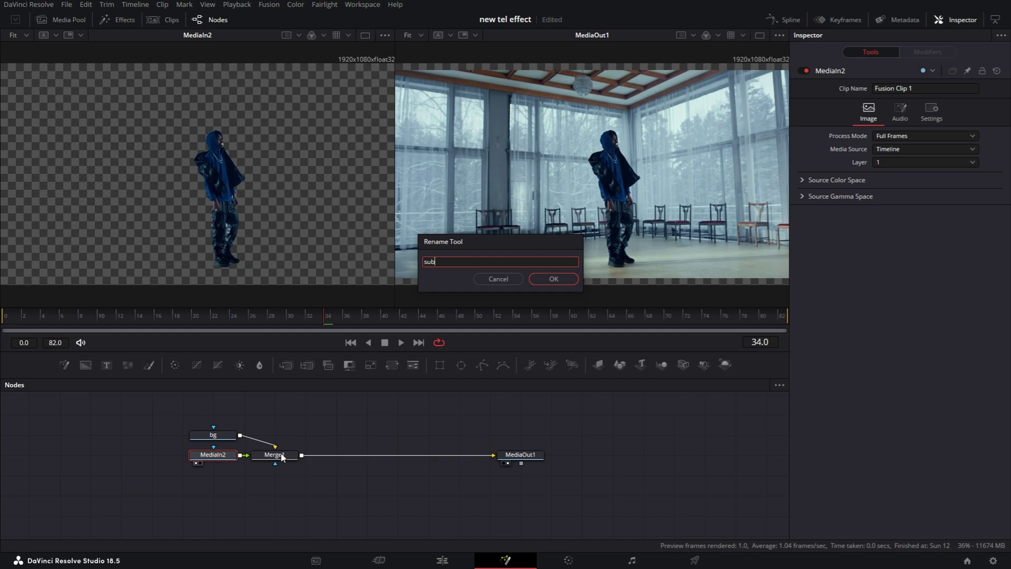
text(b)
key(Return)
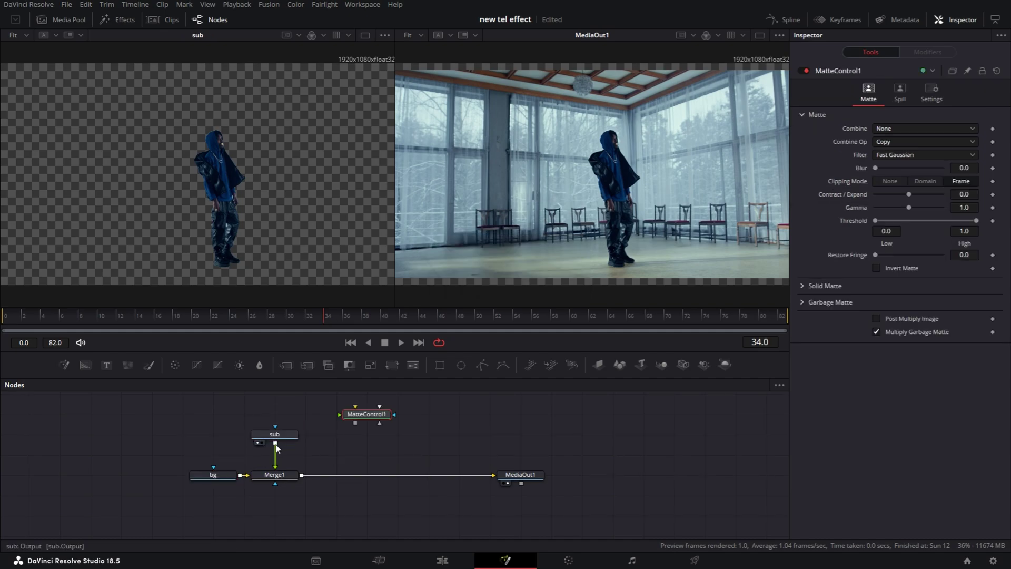
Step: Connect sub into MatteControl1 and insert a Clean Plate node after Merge1
drag(312, 462, 365, 415)
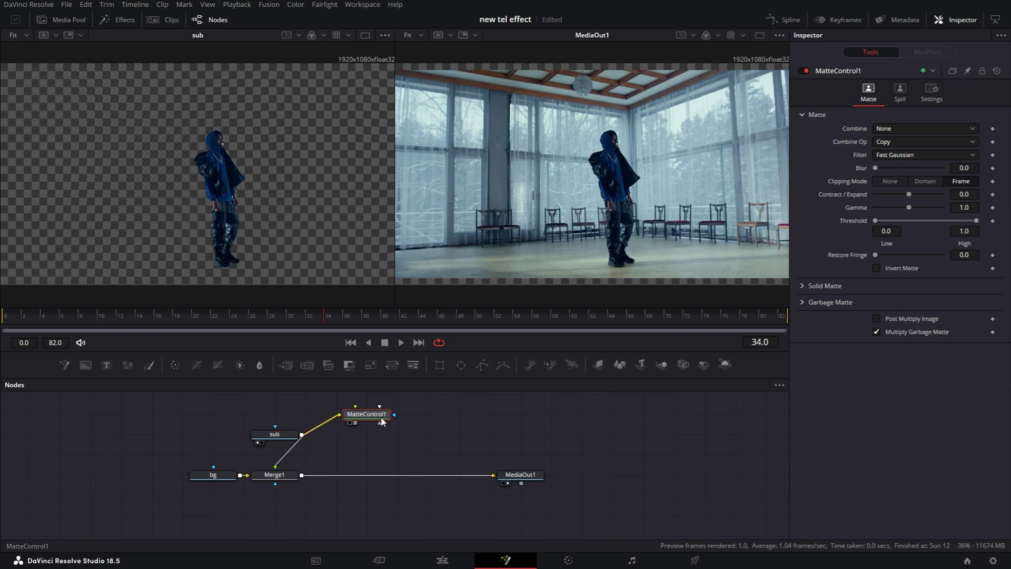
click(289, 477)
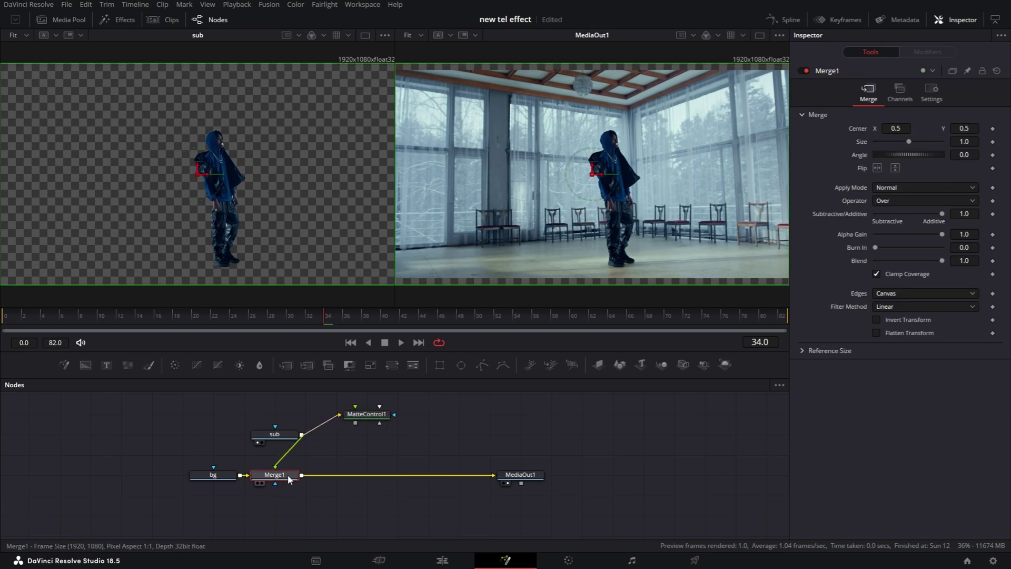
key(ctrl+space)
text(mag)
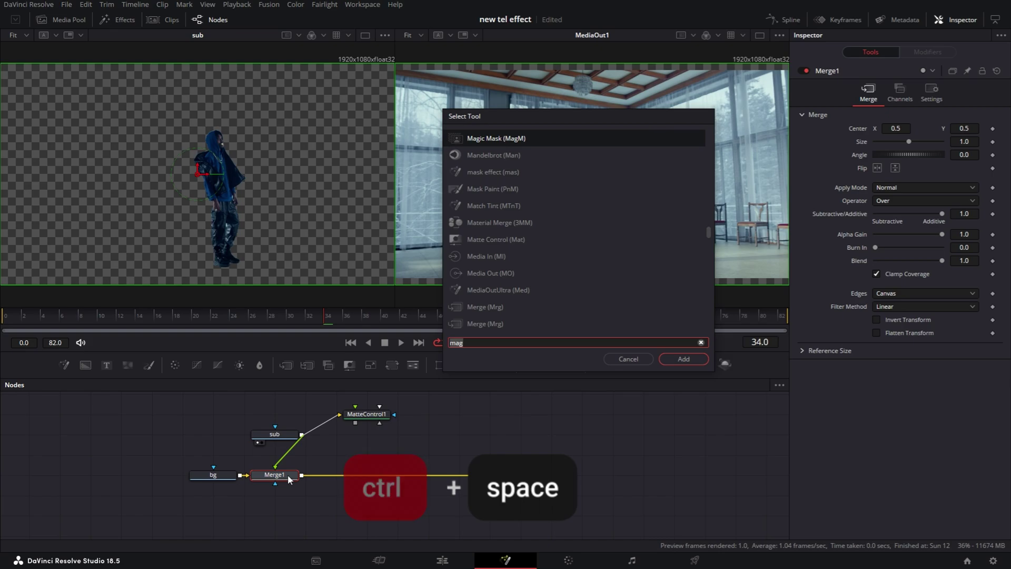
key(BackSpace)
key(BackSpace)
key(BackSpace)
text(cle)
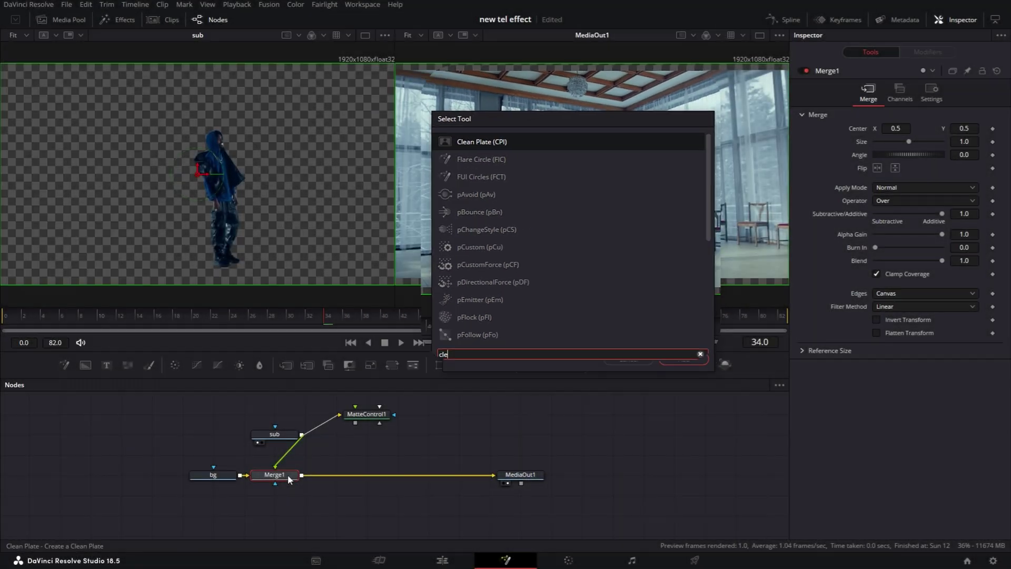
key(Return)
Step: Link MatteControl1's output to CleanPlate1 as its garbage matte
right_click(355, 423)
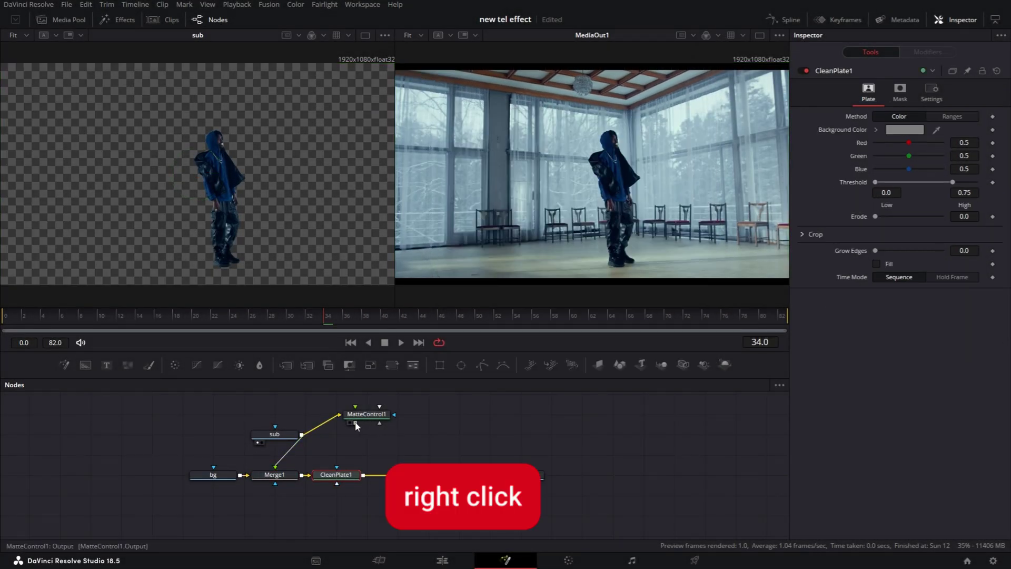
drag(355, 426, 339, 481)
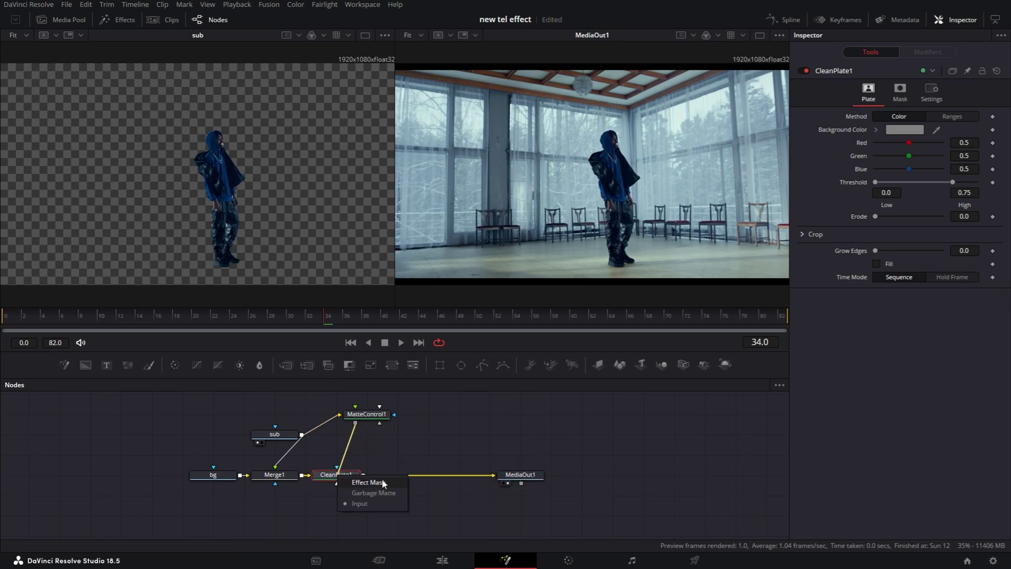
click(367, 493)
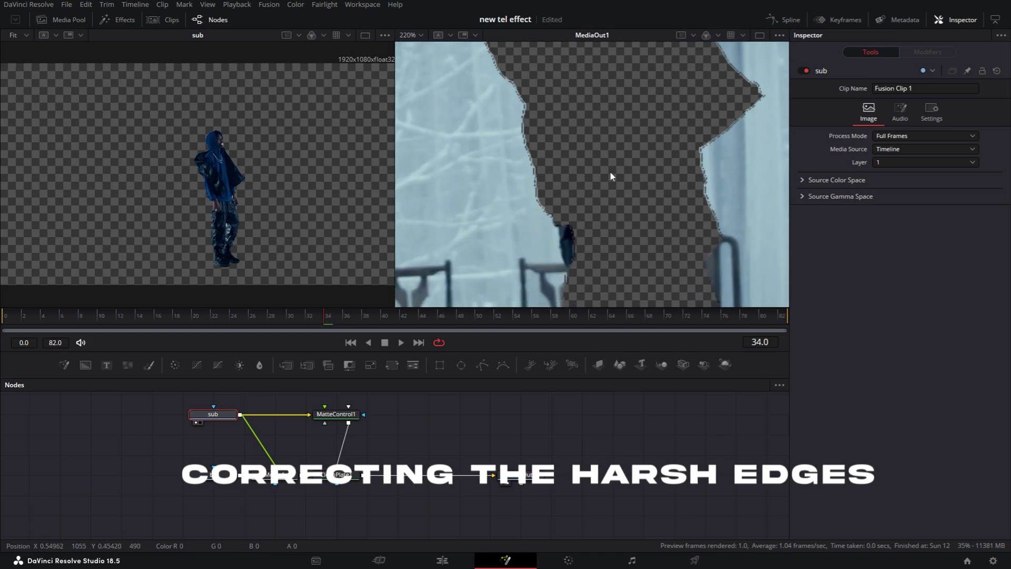
Step: Insert an Erode/Dilate node after MatteControl1 and raise its Amount to 0.00471
drag(605, 191, 615, 152)
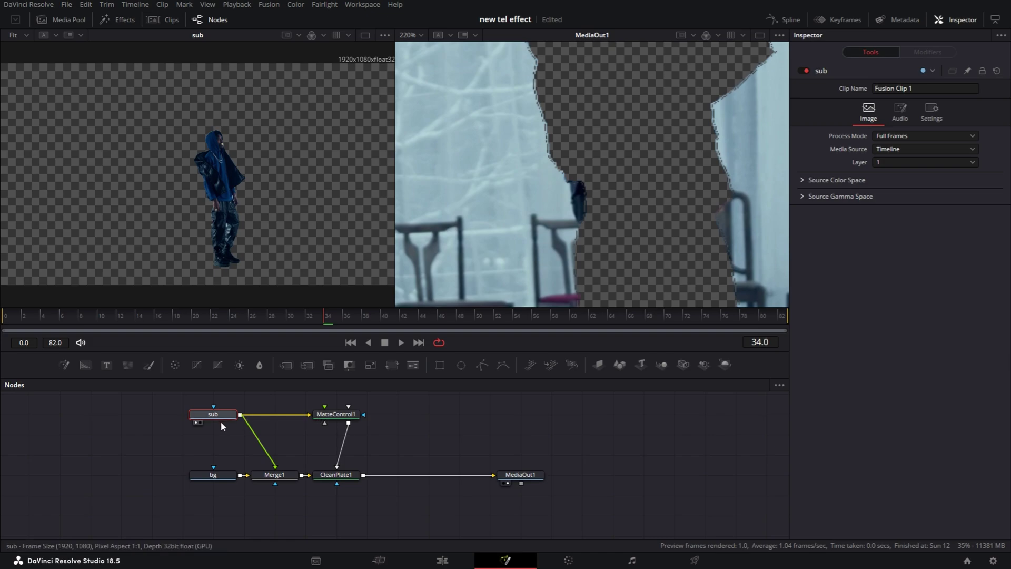
click(336, 415)
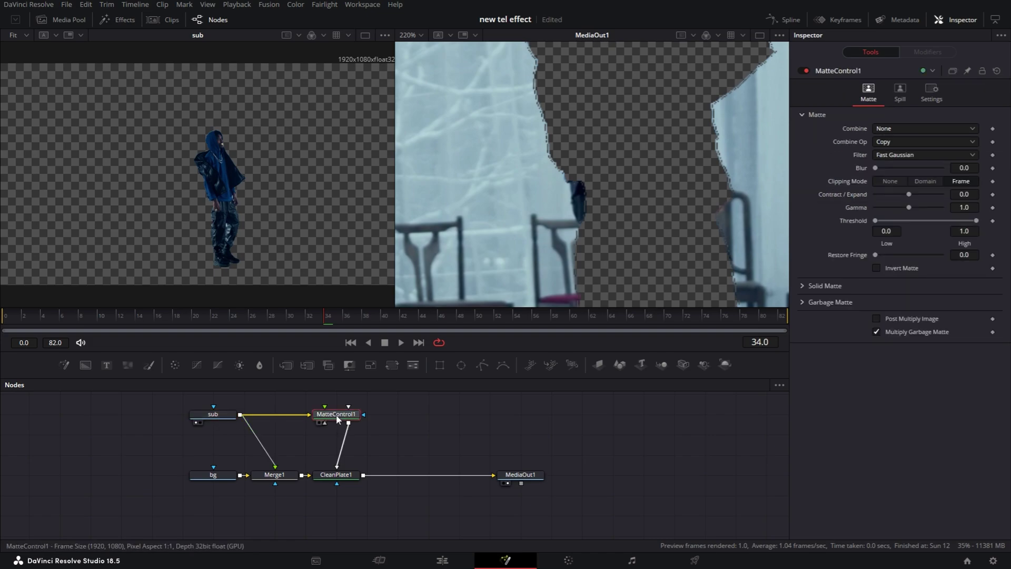
key(shift+space)
text(cle)
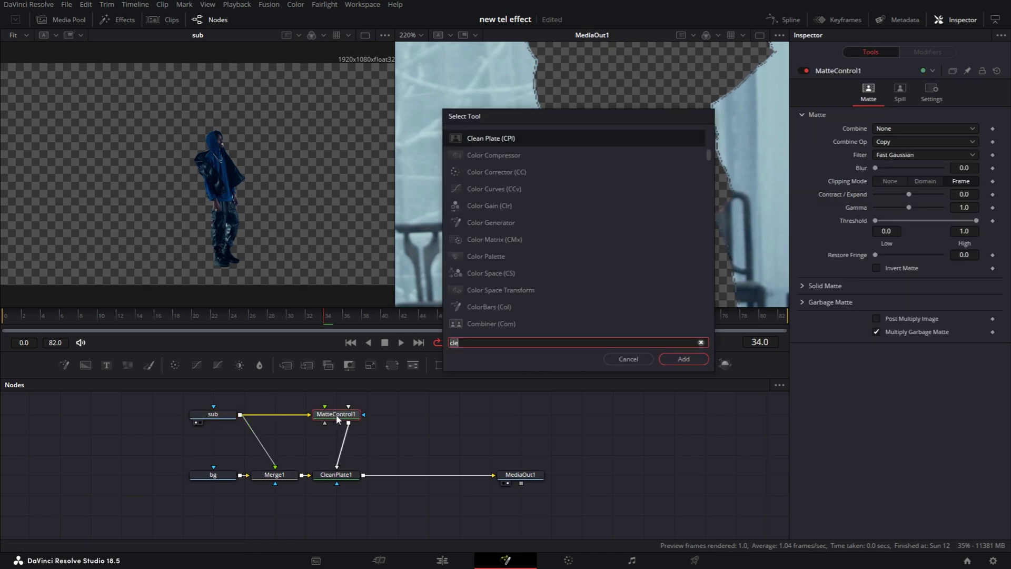
key(BackSpace)
key(BackSpace)
key(BackSpace)
text(er)
key(Return)
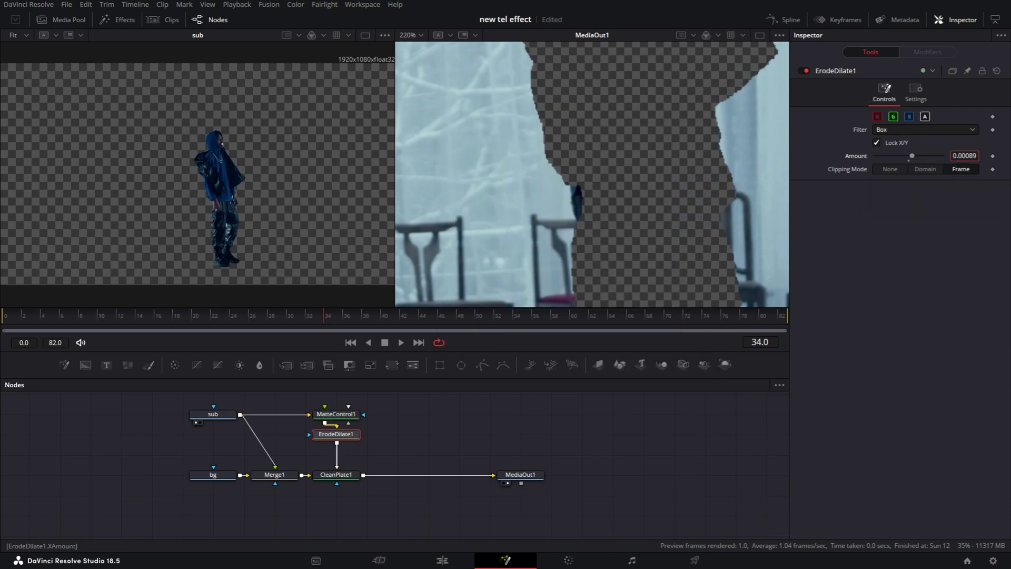
drag(964, 155, 978, 156)
scroll(672, 132, down, 5)
drag(672, 131, 567, 124)
Step: Enable Fill on CleanPlate1 and set Grow Edges to 0.0315
click(347, 476)
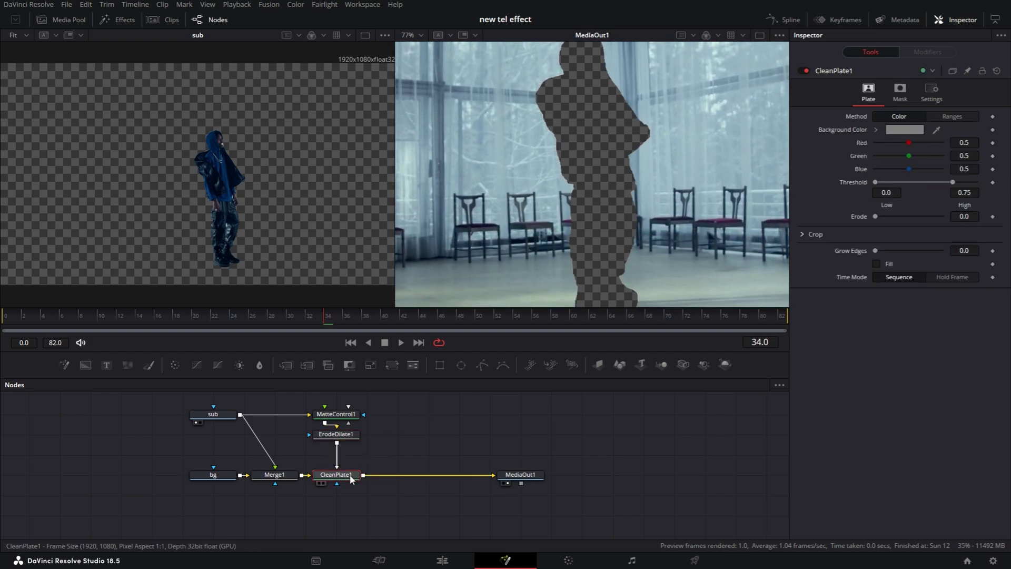
click(876, 263)
drag(875, 249, 886, 250)
scroll(611, 184, up, 4)
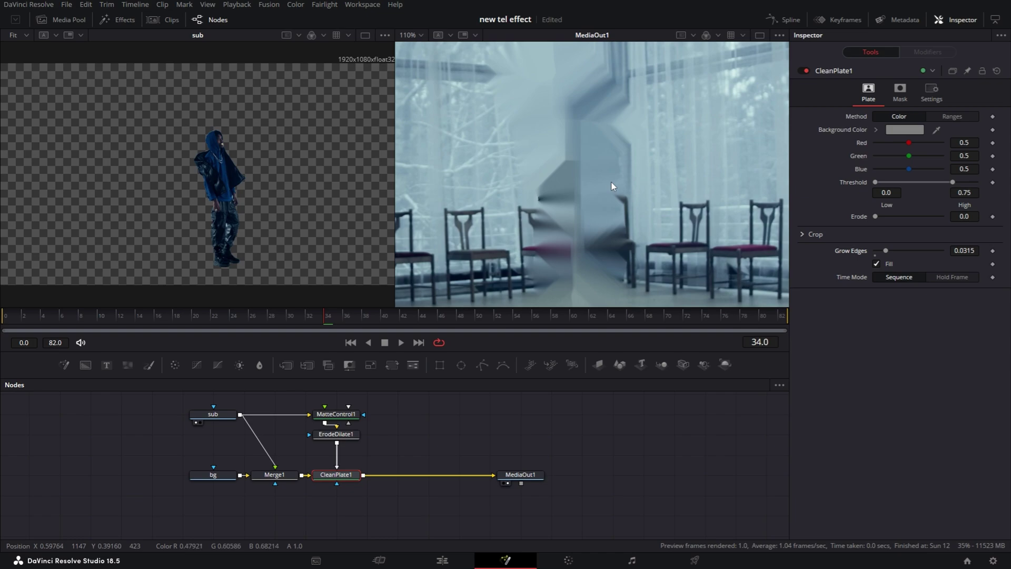
drag(611, 182, 612, 233)
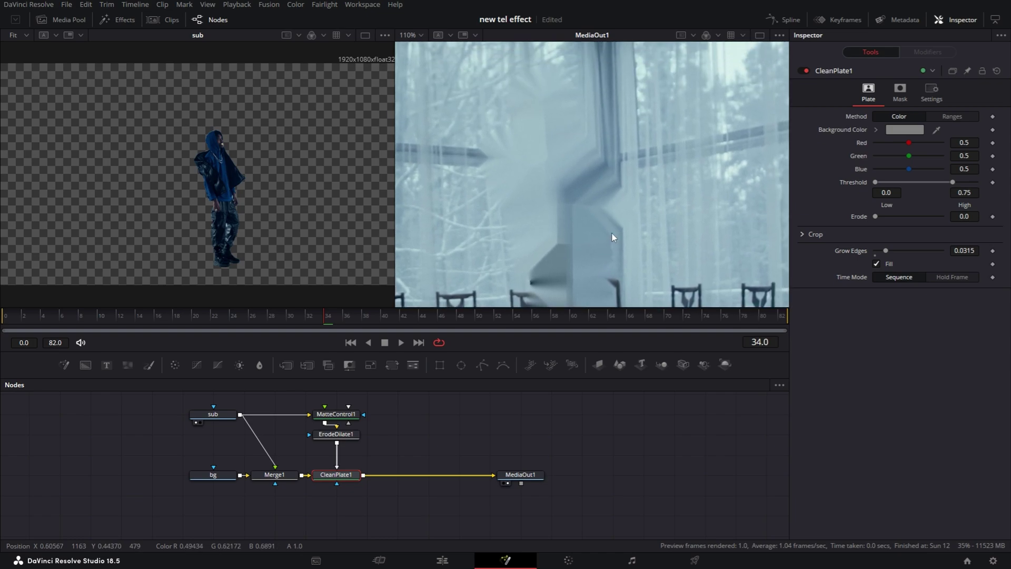
drag(612, 233, 639, 122)
Step: Add a Blur node after ErodeDilate1 with Blur Size 12.9 and fit the frame in the viewer
click(353, 435)
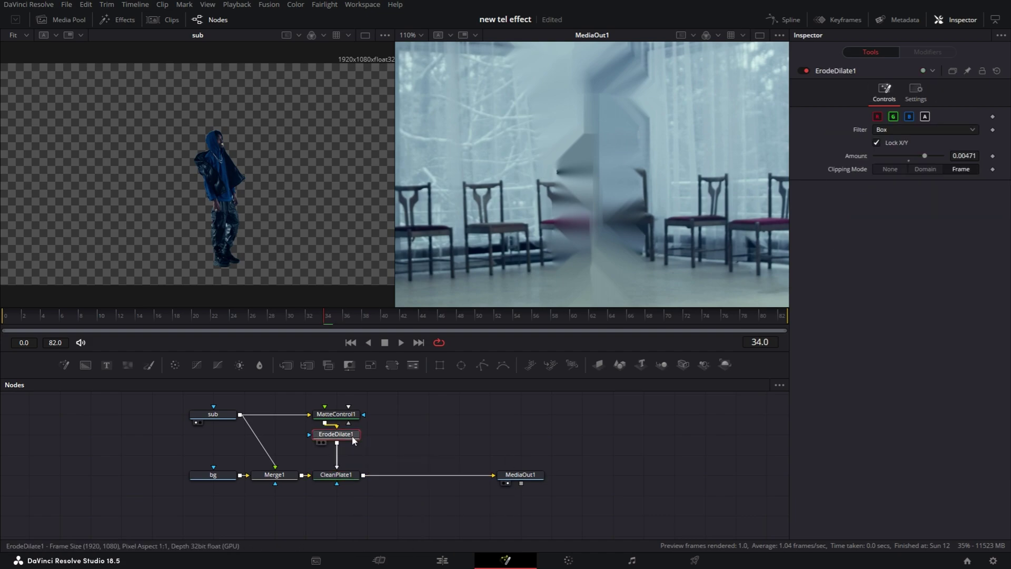
key(shift+space)
text(er)
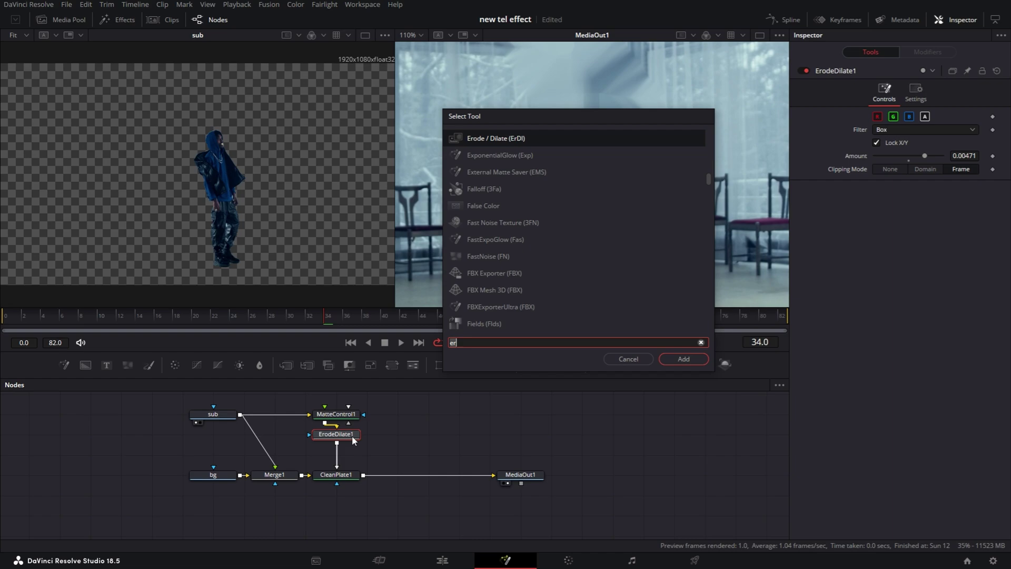
key(BackSpace)
key(BackSpace)
text(blur)
key(Return)
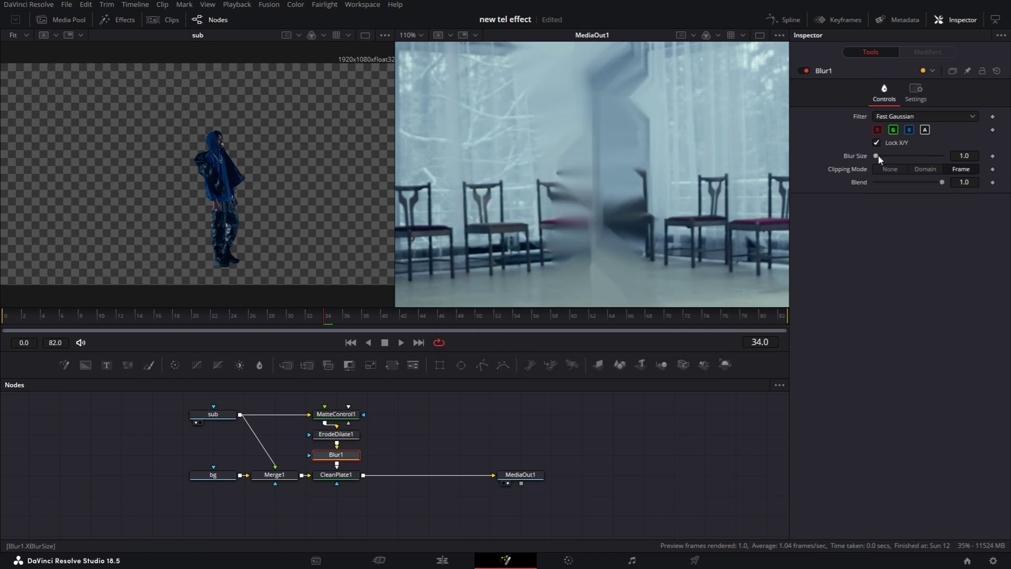
drag(877, 154, 884, 155)
key(ctrl+f)
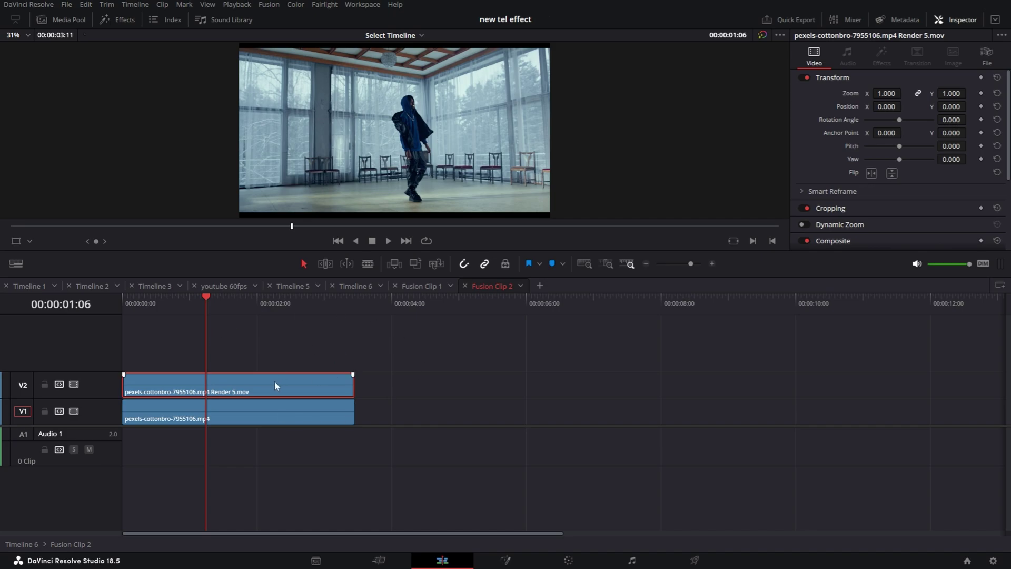
Step: Disable the V2 render and bring the V1 clip into the Color page
key(d)
click(267, 407)
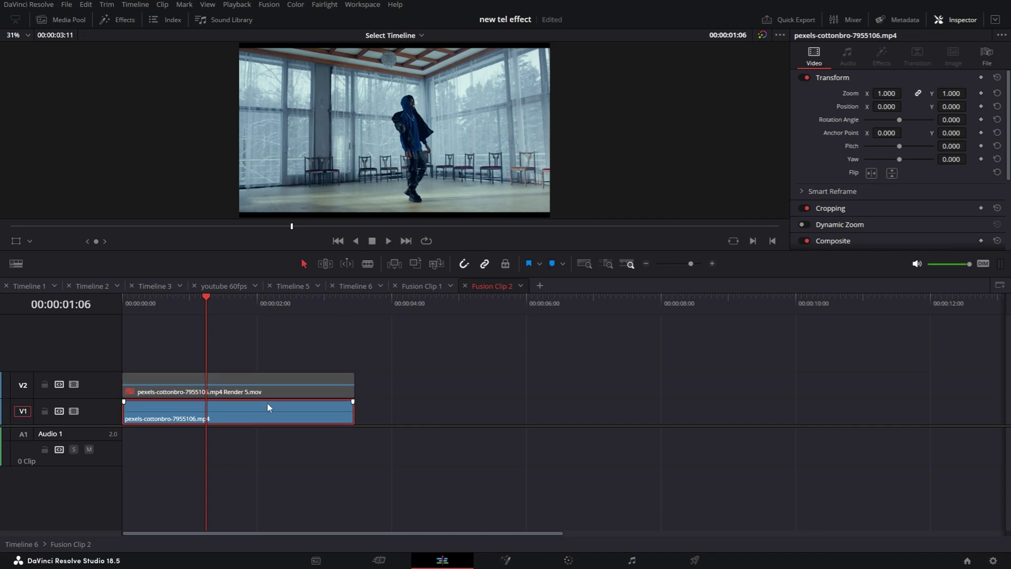
click(568, 560)
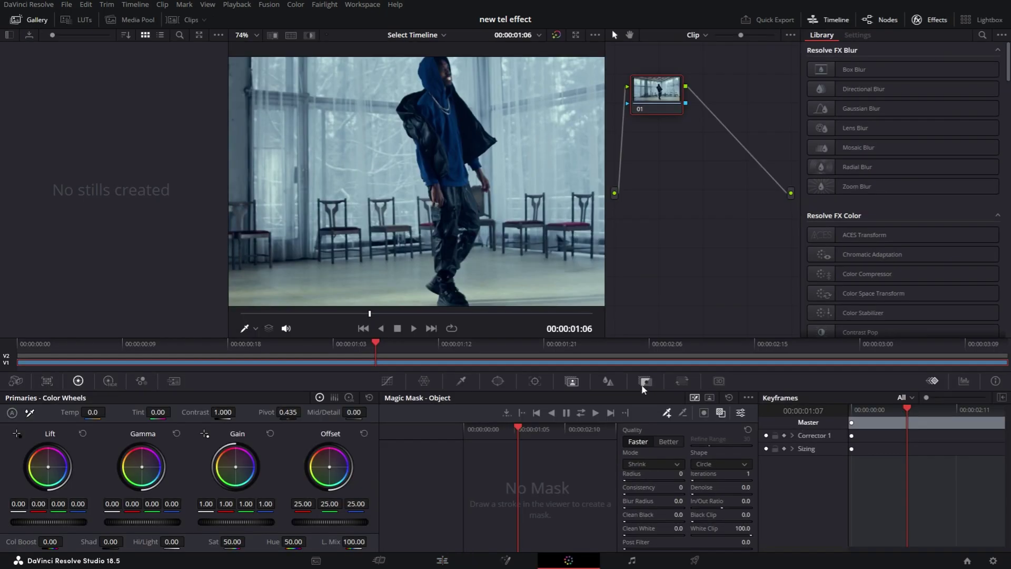
Step: Draw a Person-mode Magic Mask stroke on the dancer and track it through the clip
click(709, 398)
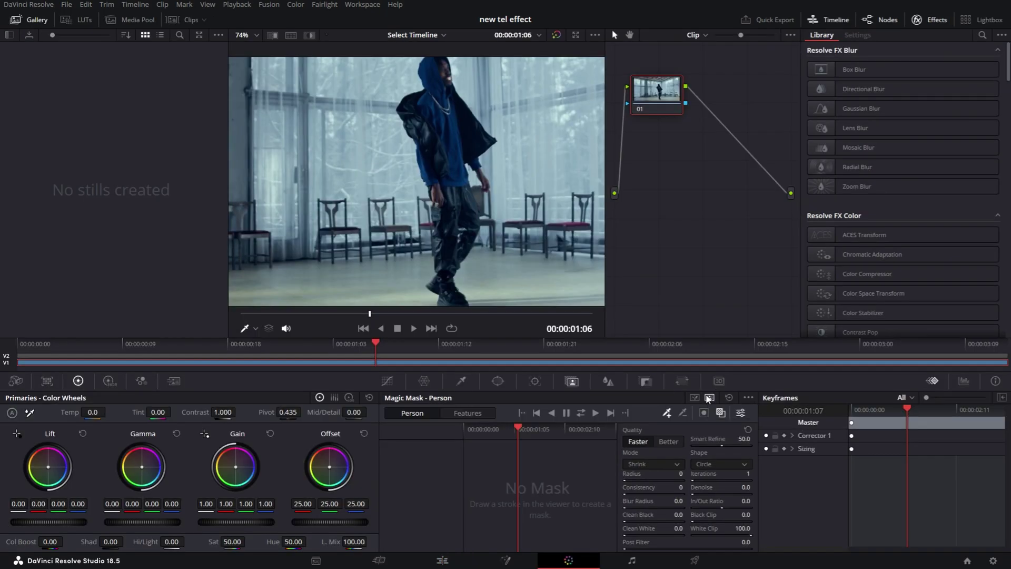
scroll(443, 105, down, 1)
drag(442, 77, 448, 201)
click(582, 413)
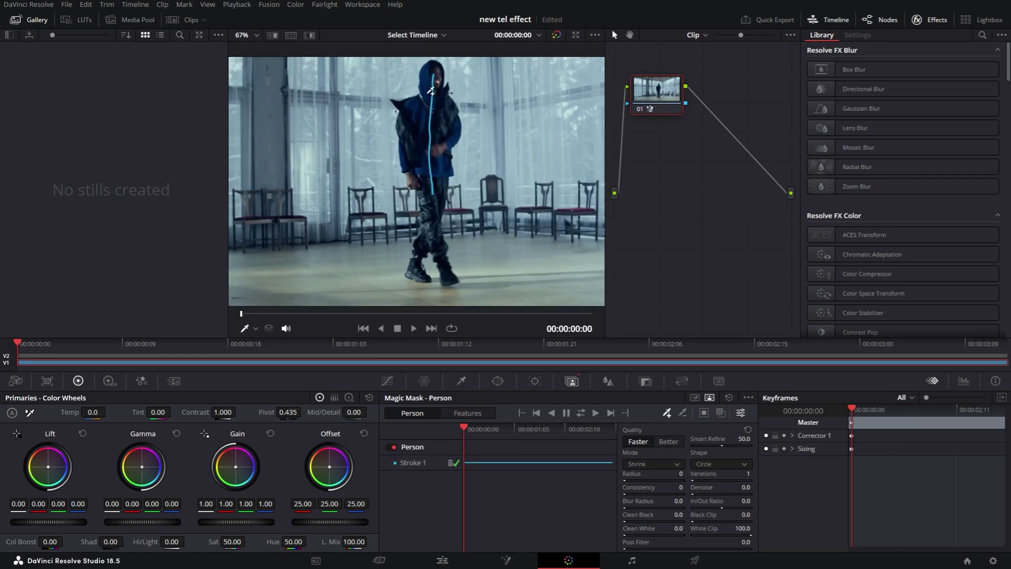
Step: Apply Object Removal to node 01, check the mask overlay, and run Scene Analysis
click(982, 37)
text(obj)
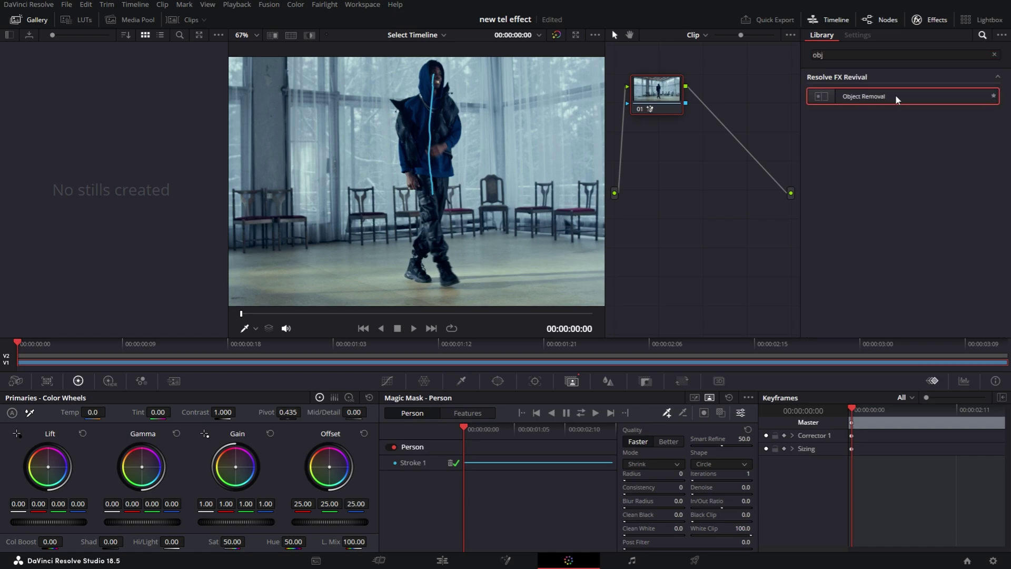
drag(896, 97, 663, 100)
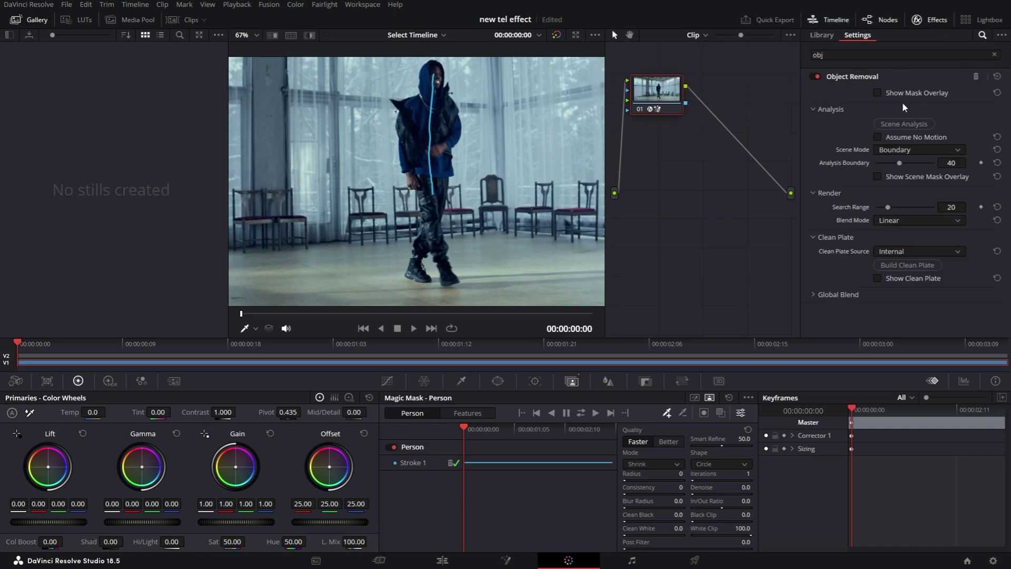
click(883, 97)
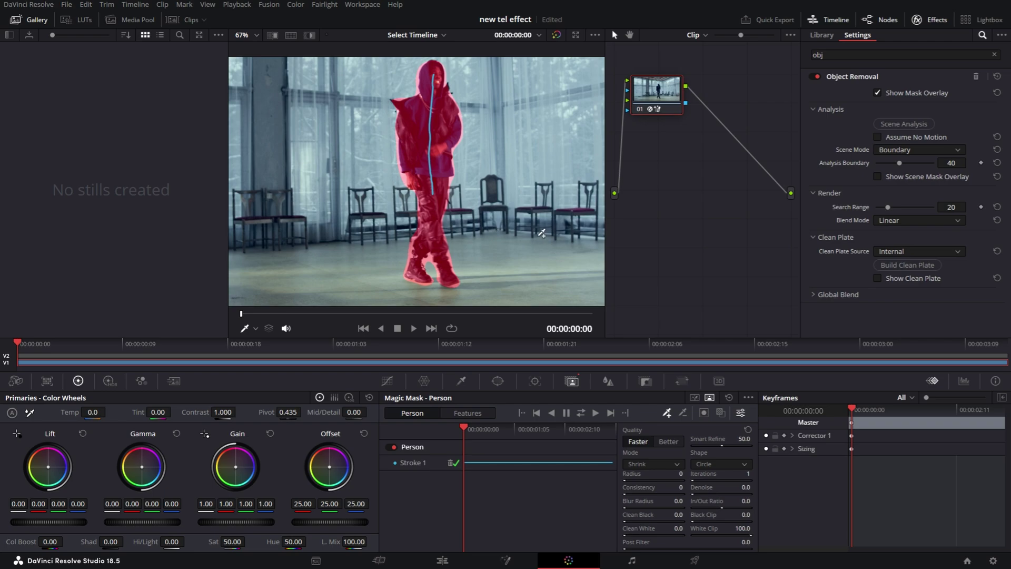
click(878, 94)
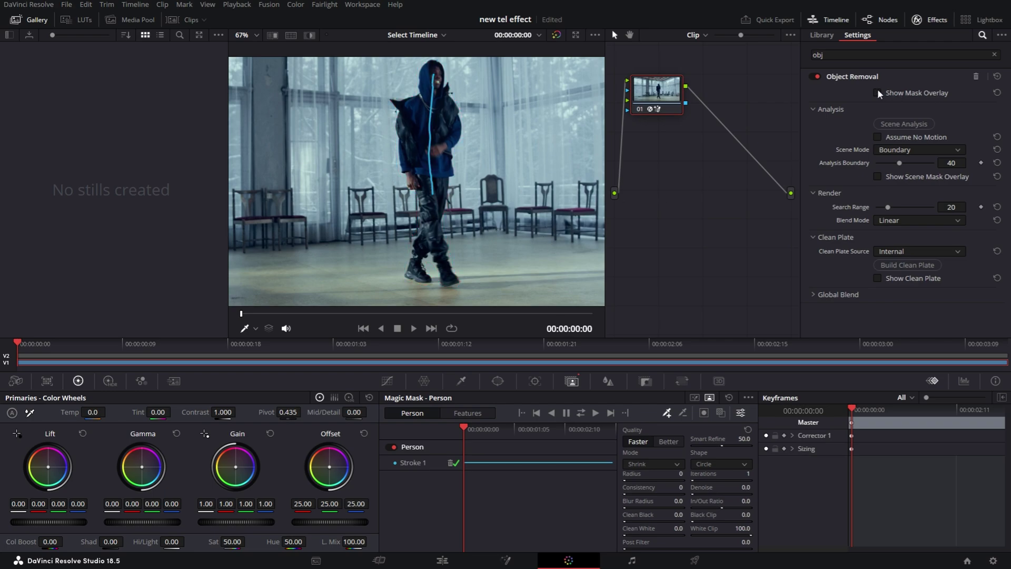
click(883, 126)
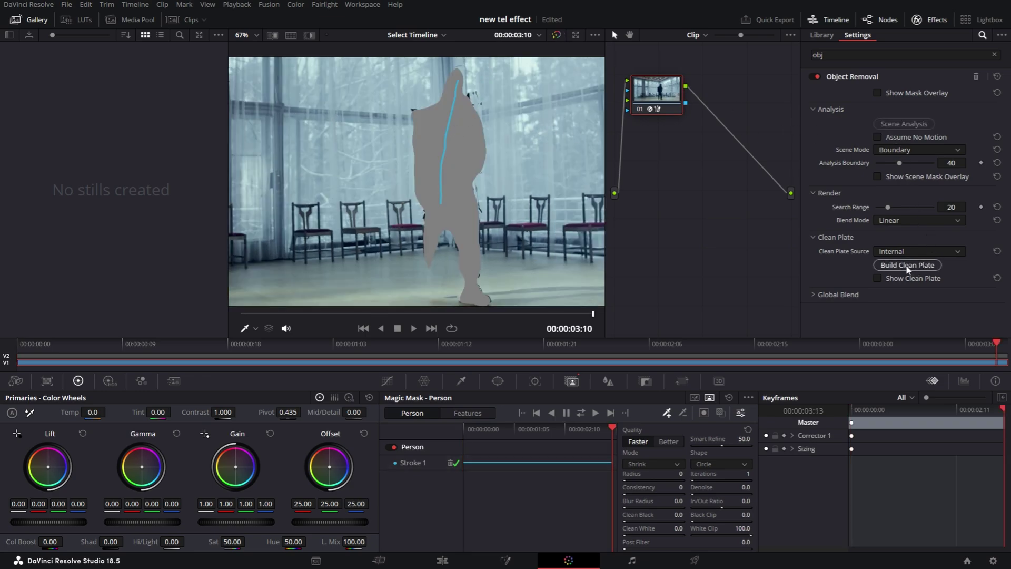
Step: Build the clean plate, then scrub back and play the clip to review the dancer's removal
click(906, 265)
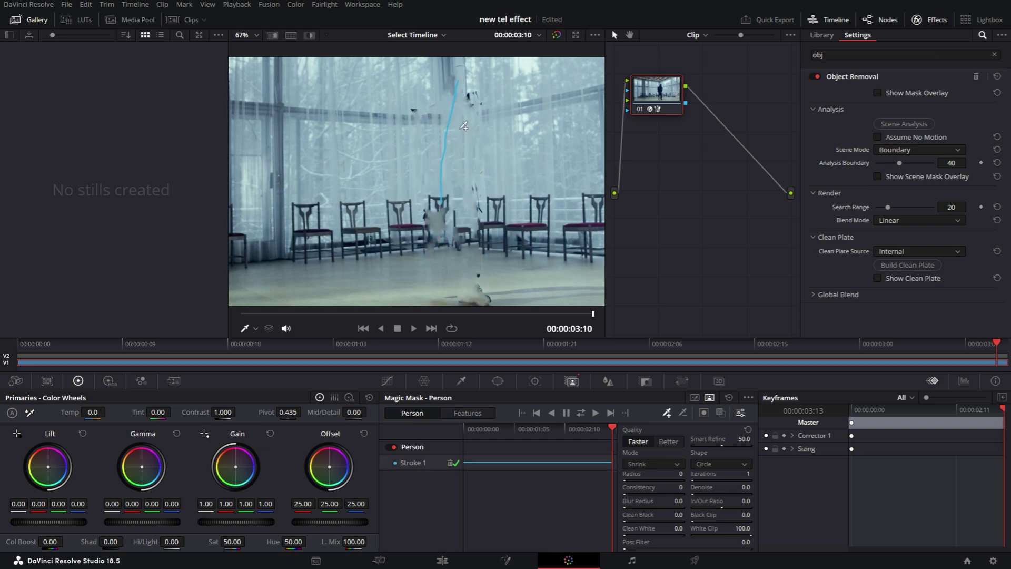
click(608, 428)
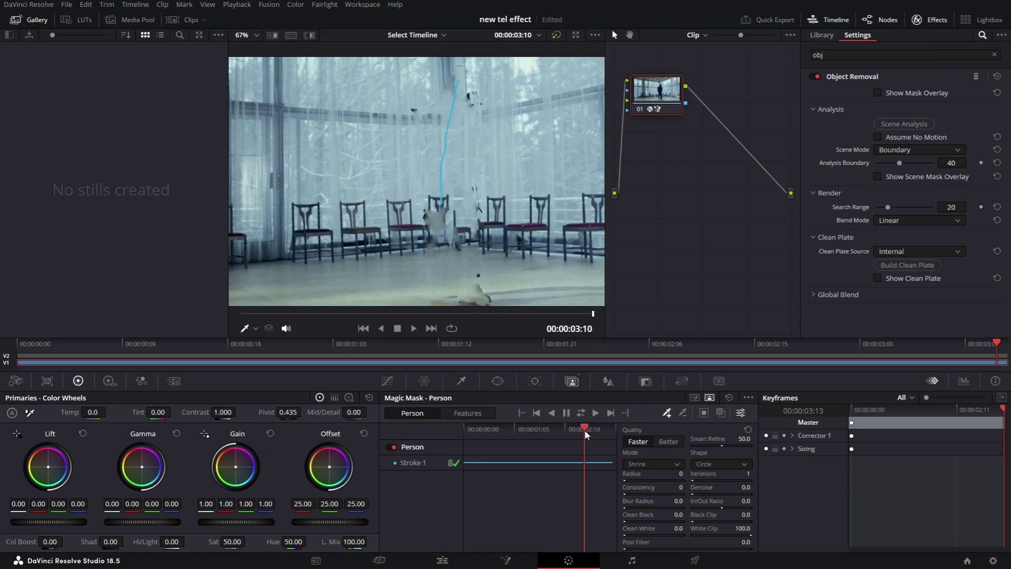
drag(586, 434, 474, 430)
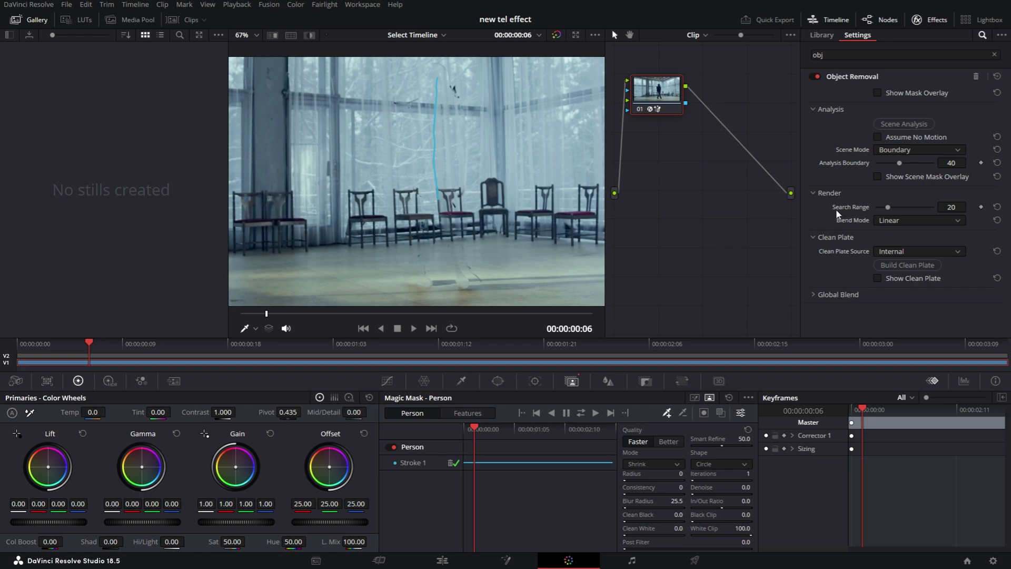
key(space)
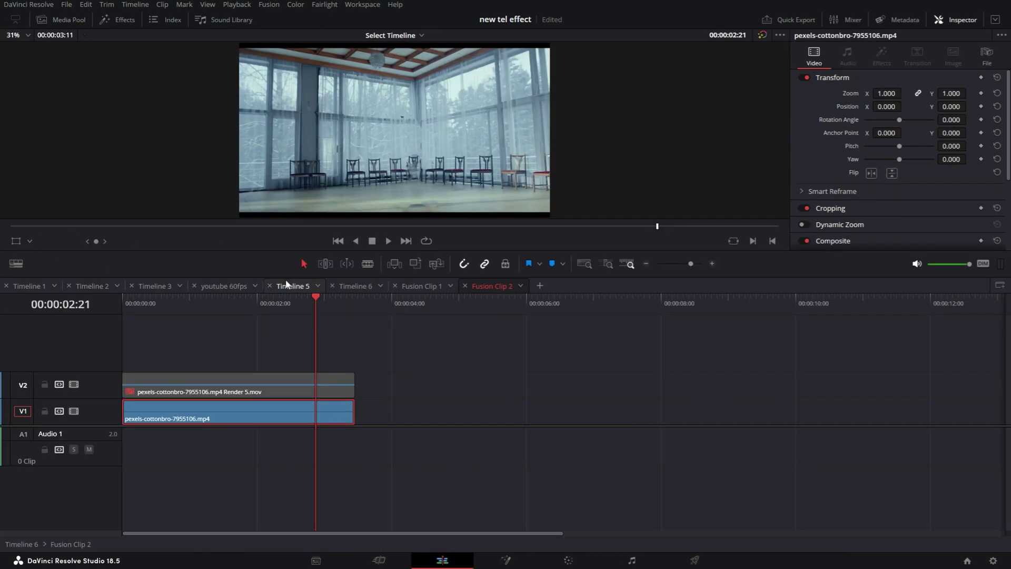
Step: Render the V1 clip in place with the default QuickTime DNxHR HQ settings
click(169, 420)
right_click(199, 413)
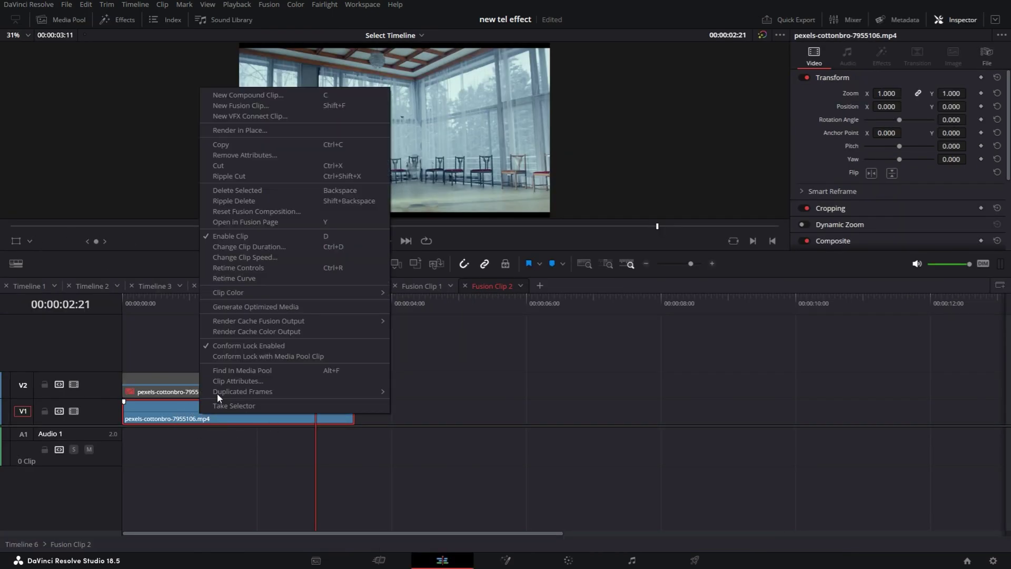
click(249, 134)
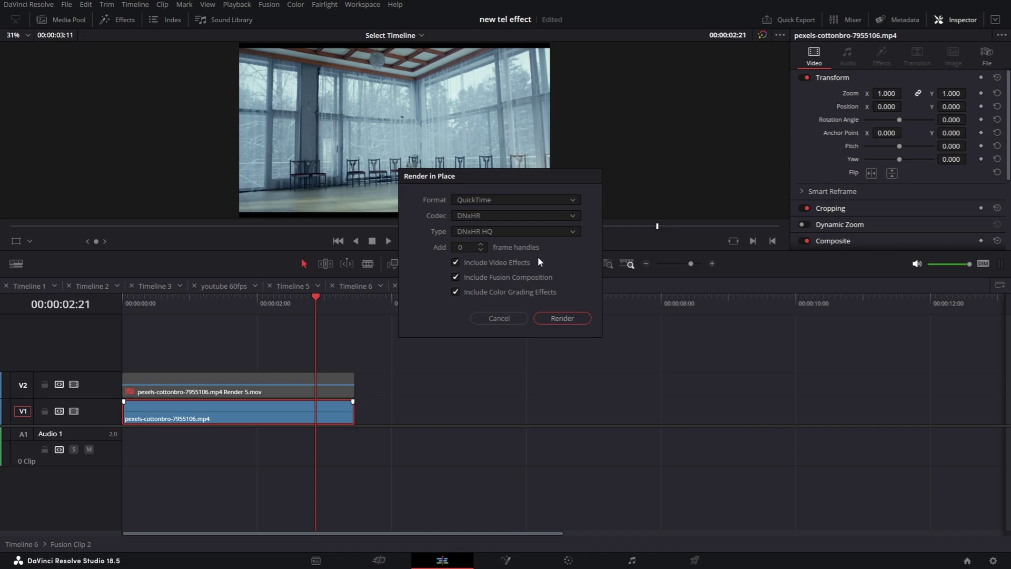
click(557, 319)
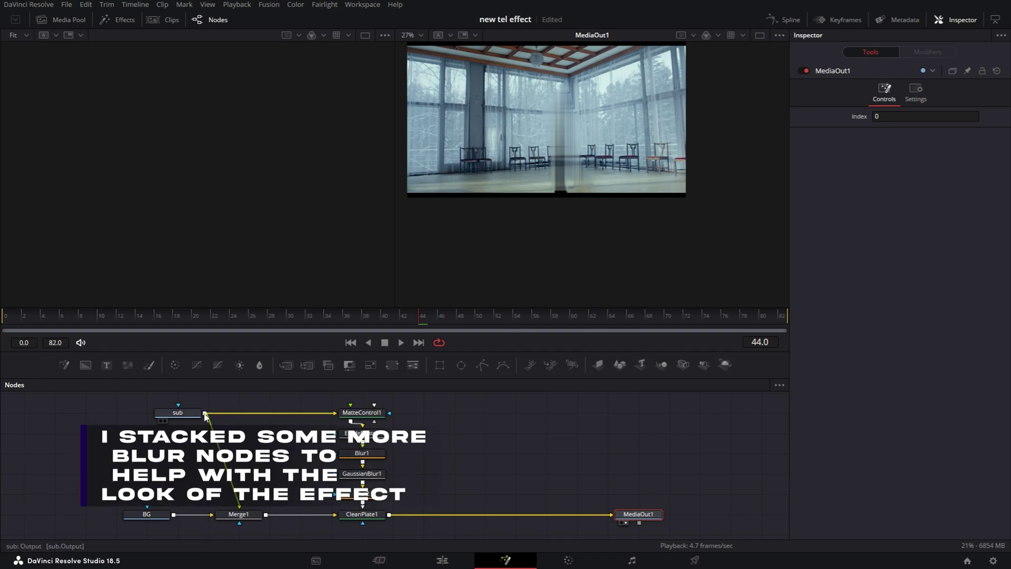
Step: Link sub into Merge2 and route the wire through a PipeRouter at the graph's top right
drag(205, 412, 395, 512)
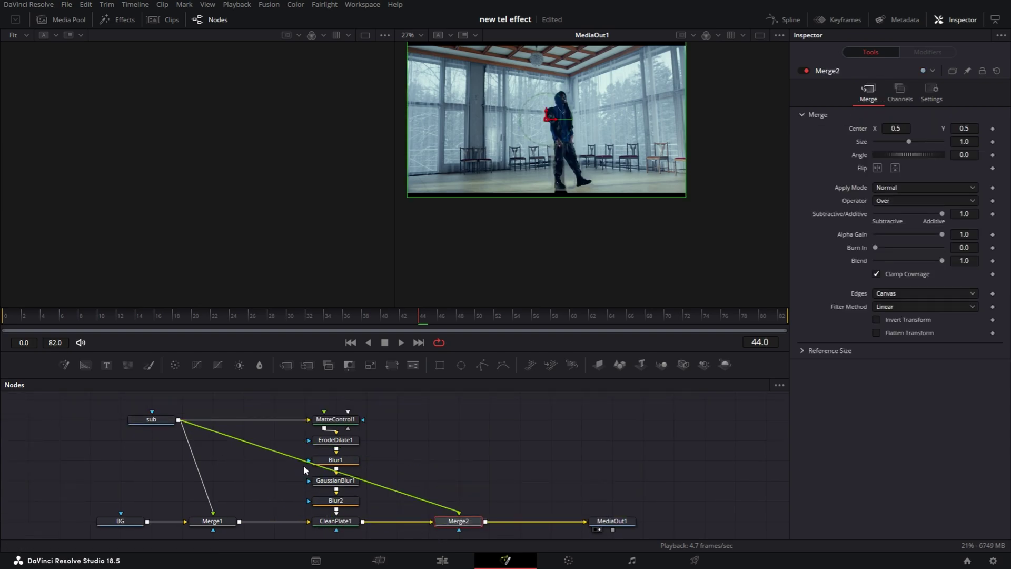
alt+click(368, 481)
drag(367, 482, 458, 406)
click(165, 422)
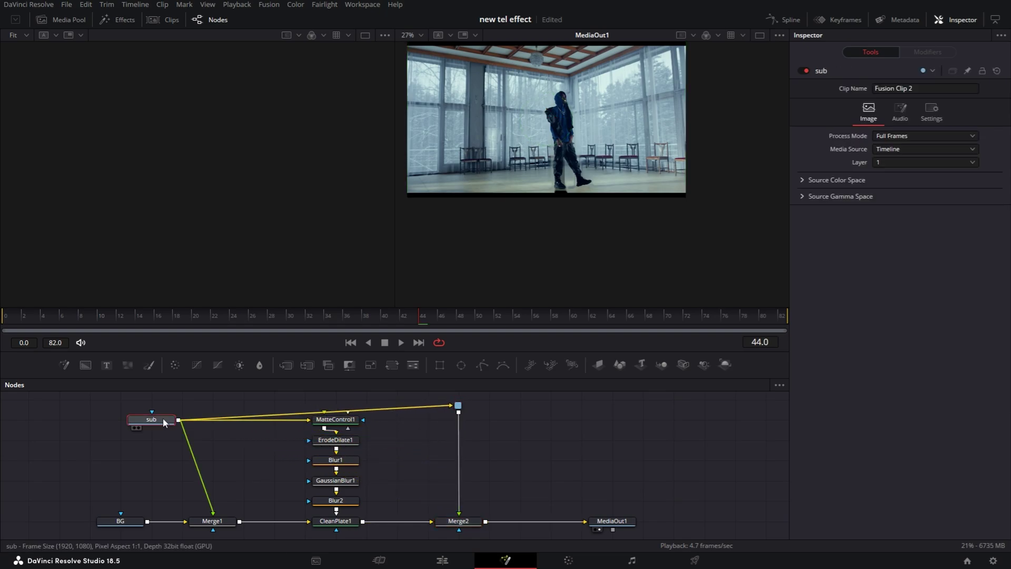
click(474, 523)
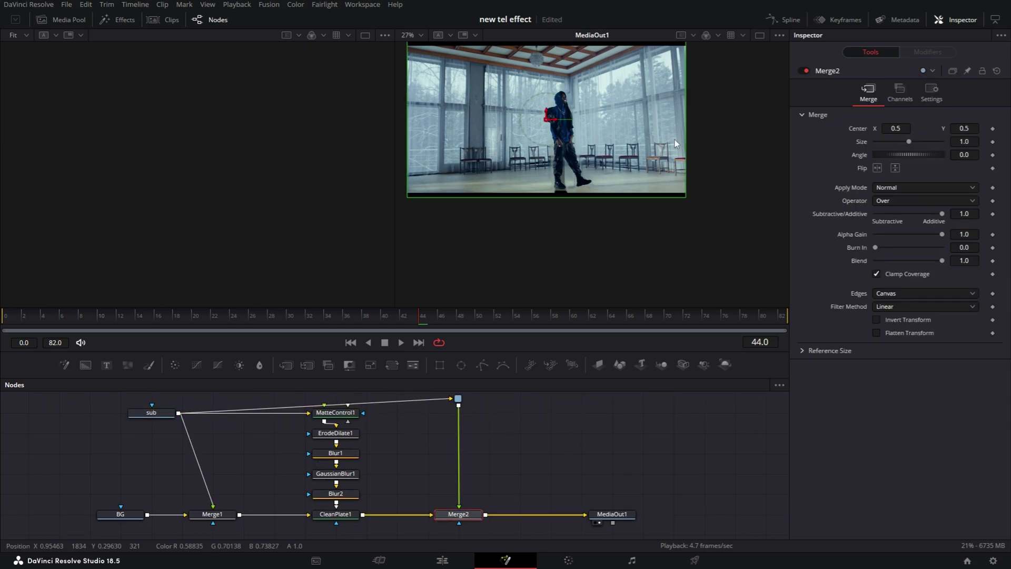
scroll(557, 167, up, 5)
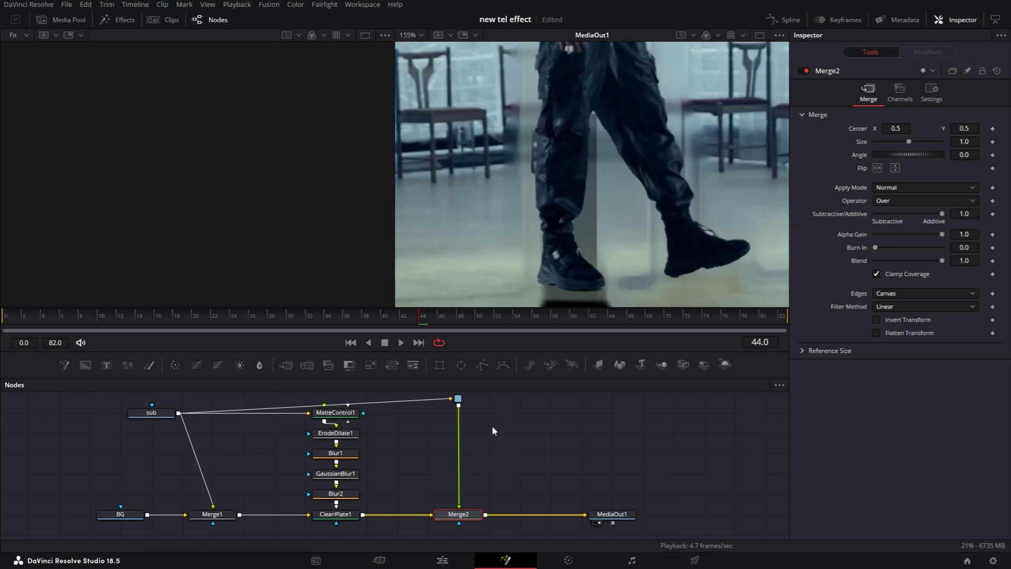
Step: Add a second routing point on the Merge2 link, then undo it
click(458, 415)
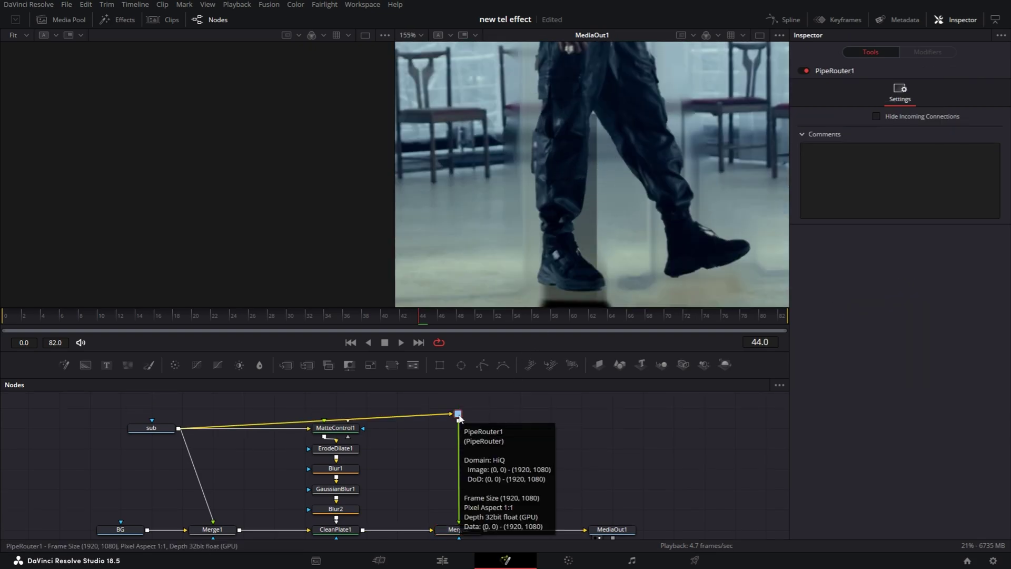
alt+click(459, 468)
drag(459, 468, 496, 458)
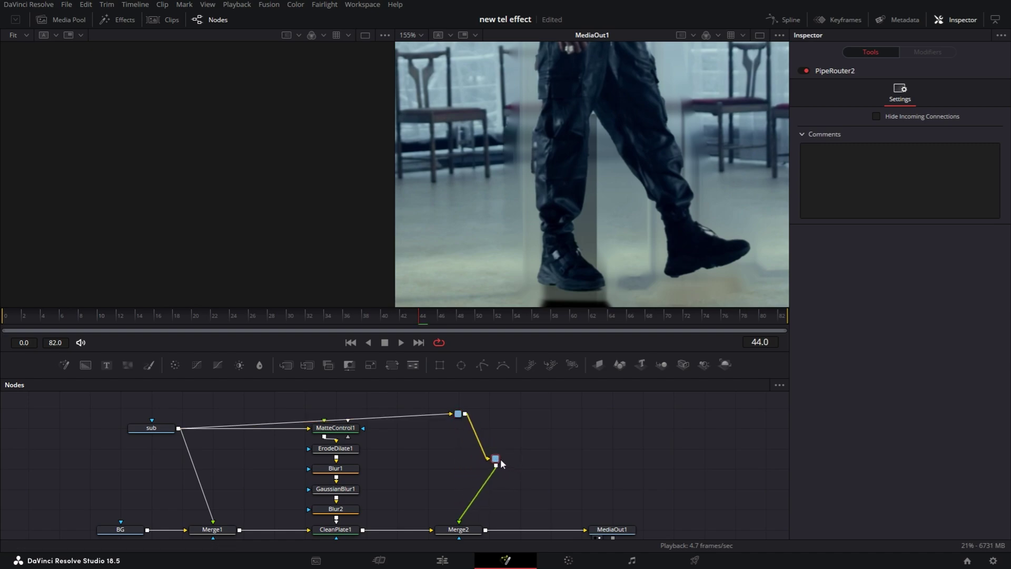
key(ctrl+z)
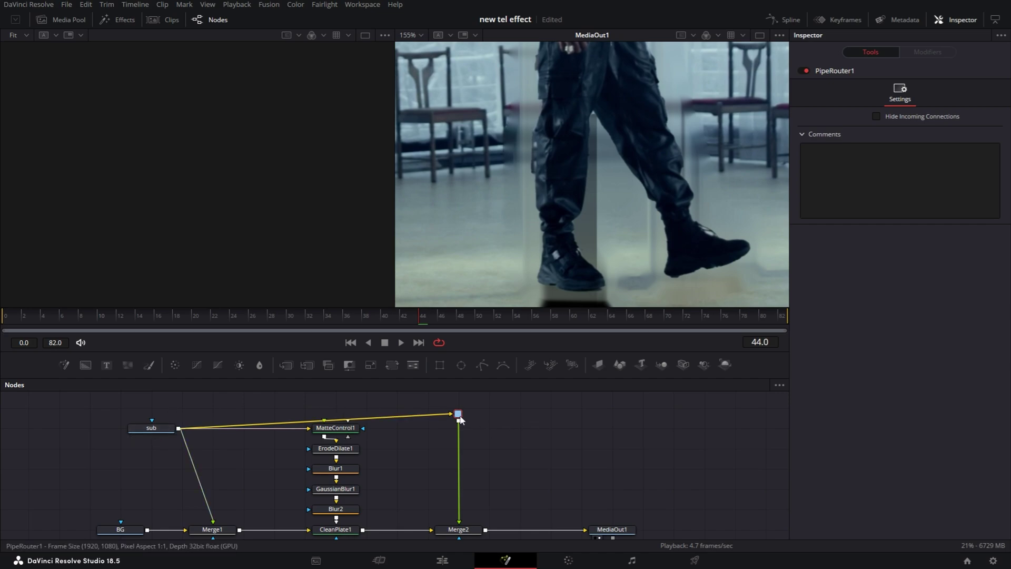
Step: Insert a Transform node before Merge2, keeping Center X at 0.5, in a single large viewer
click(391, 363)
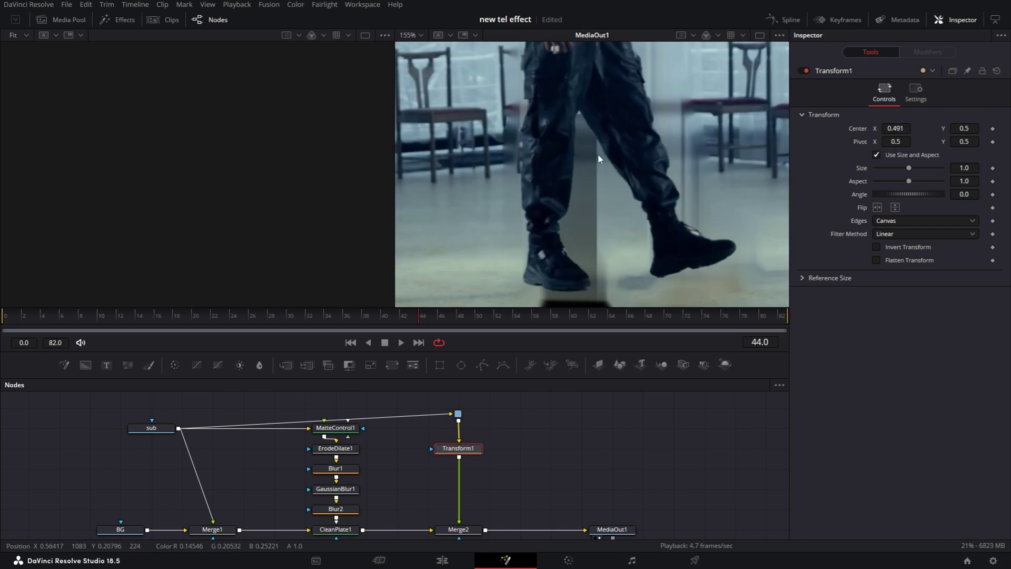
drag(904, 128, 560, 295)
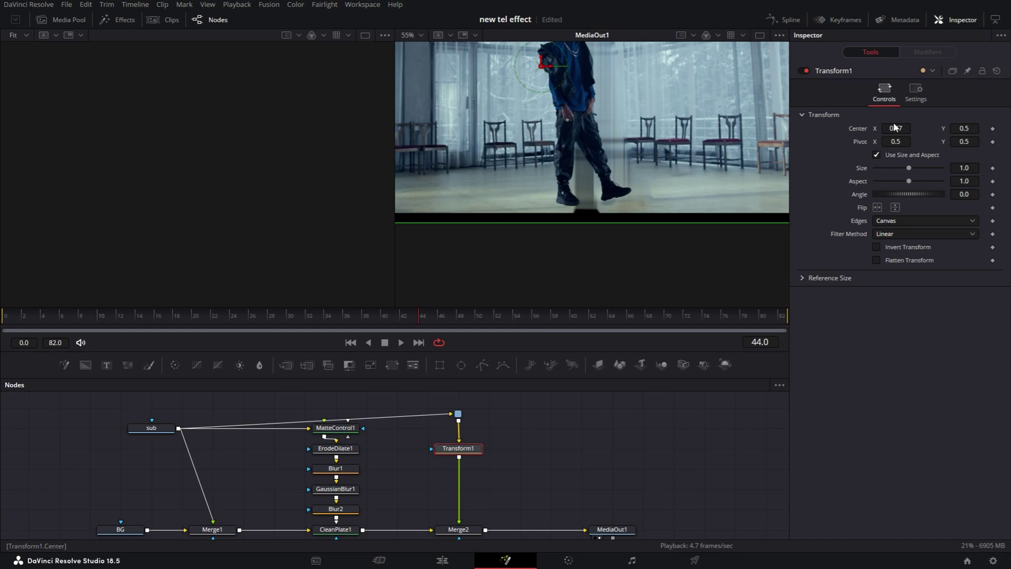
double_click(858, 128)
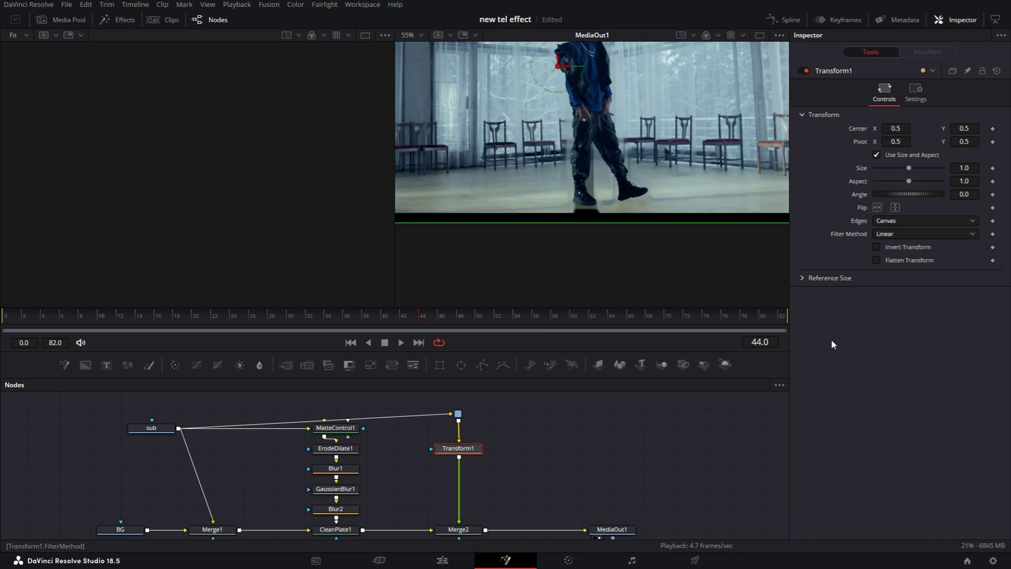
click(760, 35)
scroll(363, 271, up, 2)
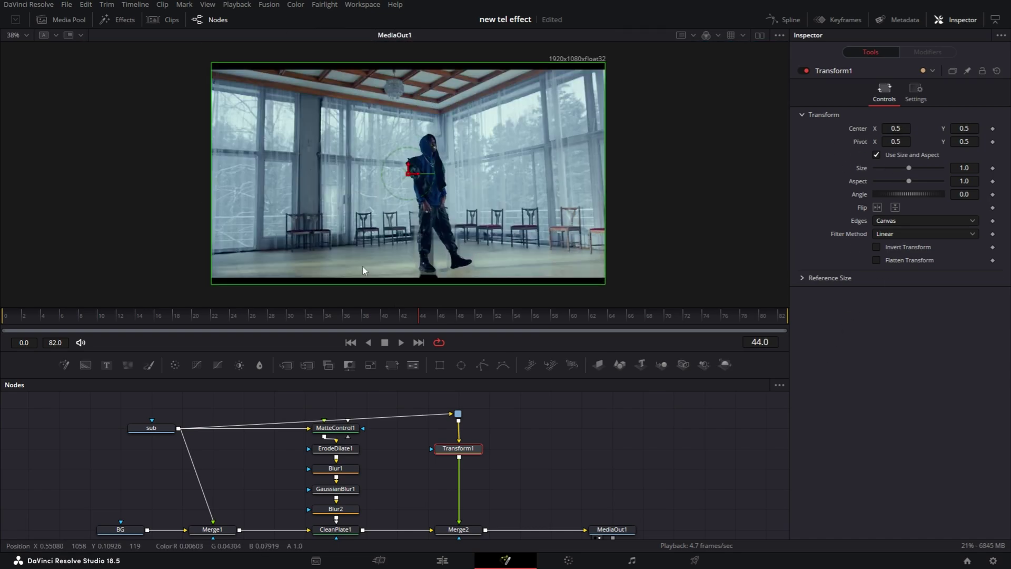
Step: At frame 0, set starting keyframes for the Transform's Center, Size and Flip
click(11, 321)
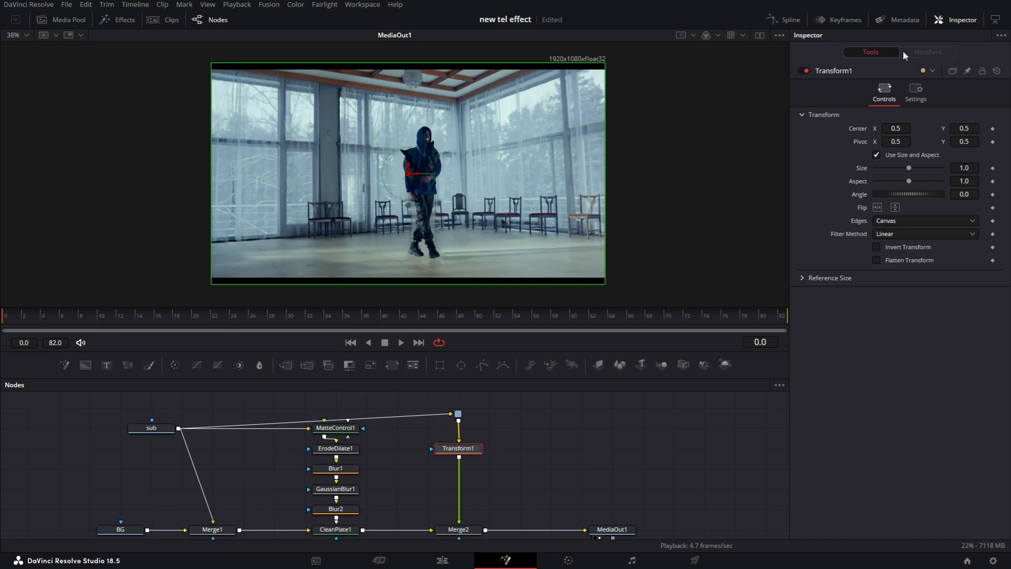
click(993, 128)
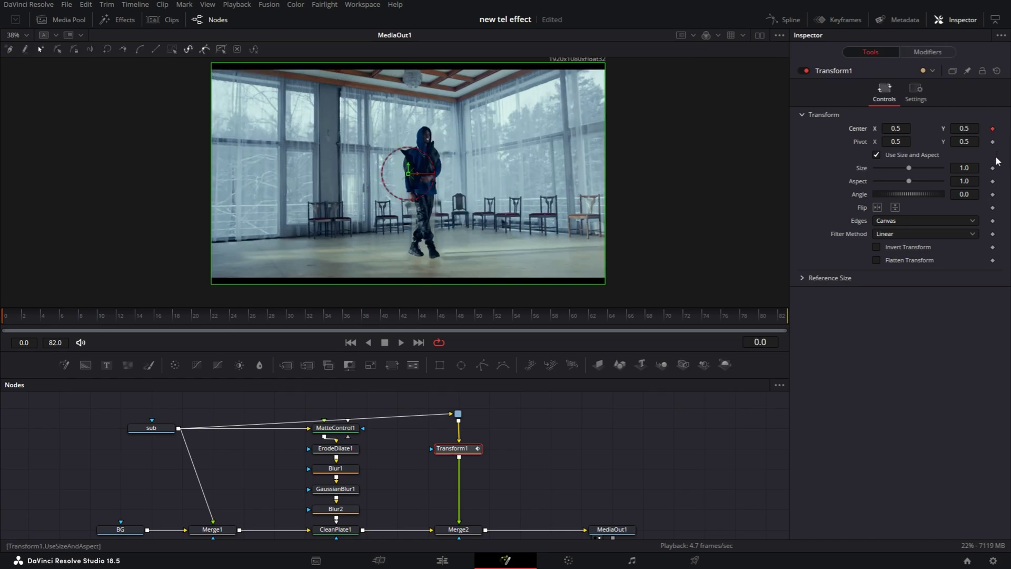
click(992, 167)
click(993, 208)
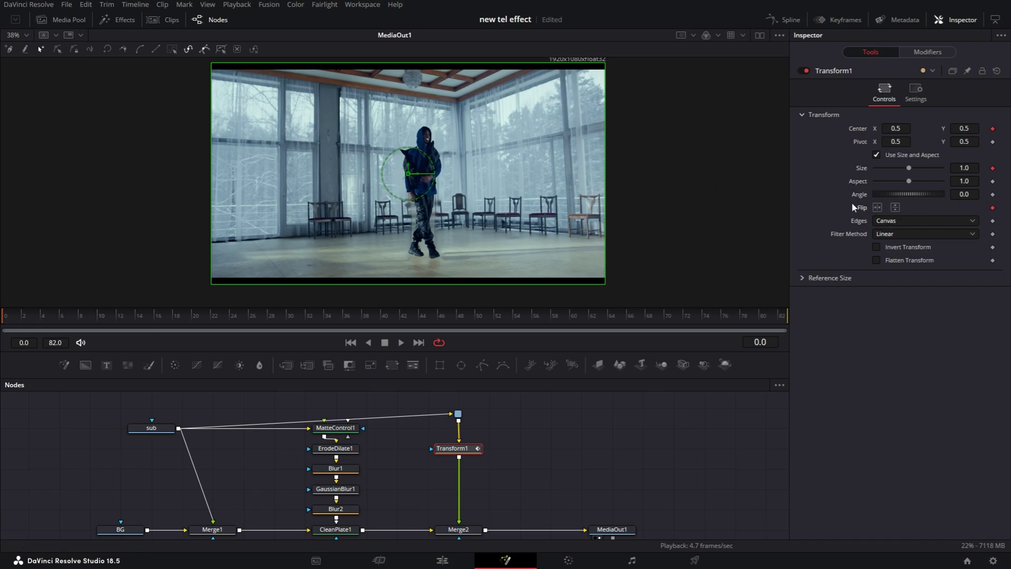
Step: At frame 12, move the subject far left, shrink it, and lower Center Y to 0.306
drag(18, 319, 121, 318)
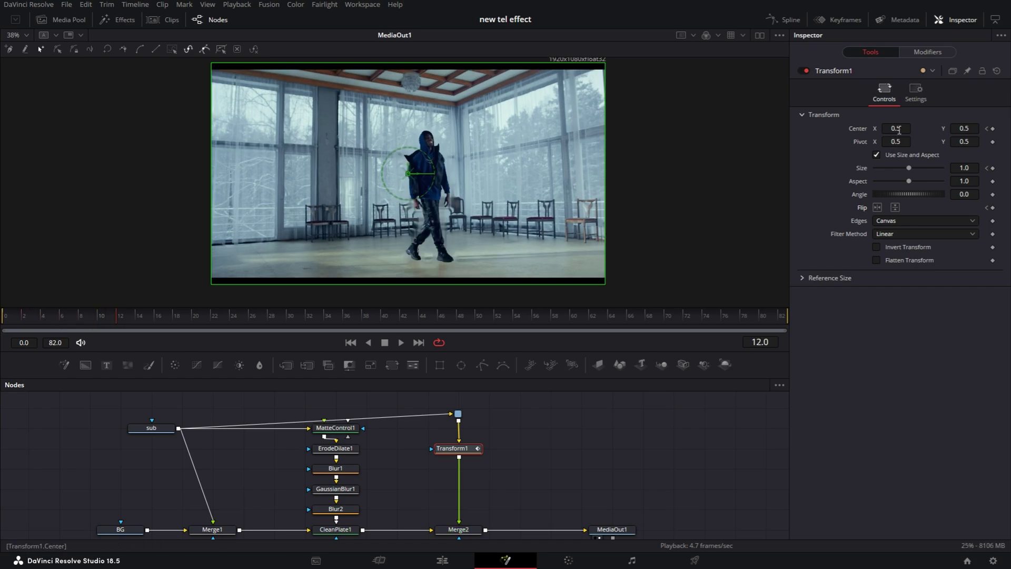
drag(895, 128, 837, 128)
drag(964, 168, 911, 167)
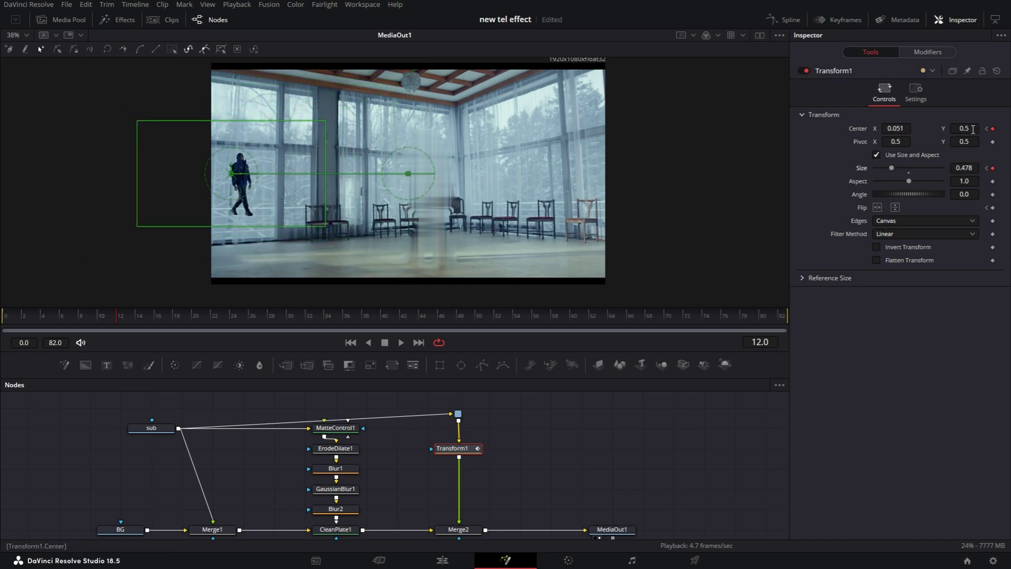
drag(973, 129, 956, 128)
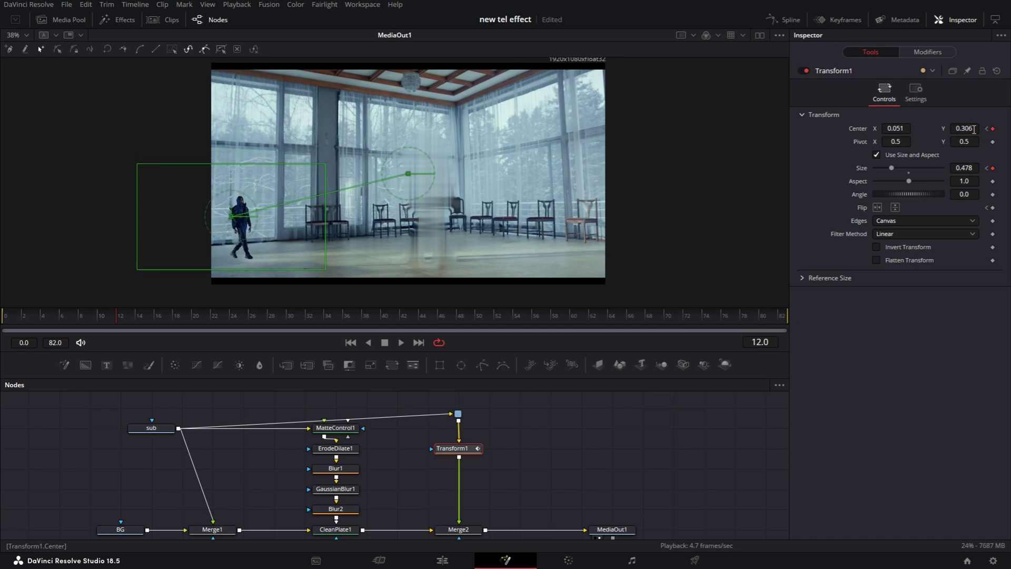
Step: At frame 26, move the subject right, enlarge it, raise Center Y to 0.647 and flip horizontally
click(133, 319)
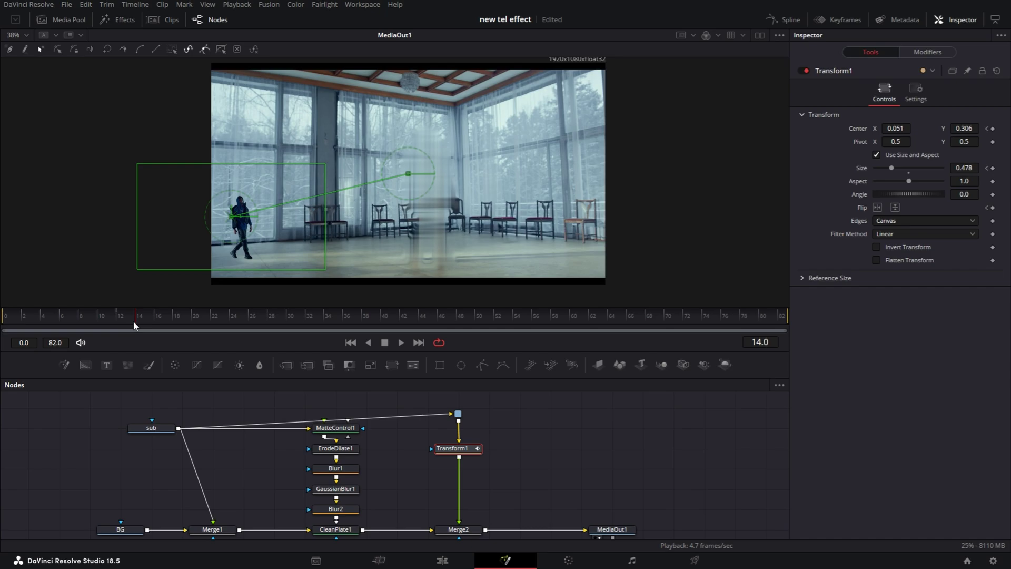
drag(133, 321, 248, 318)
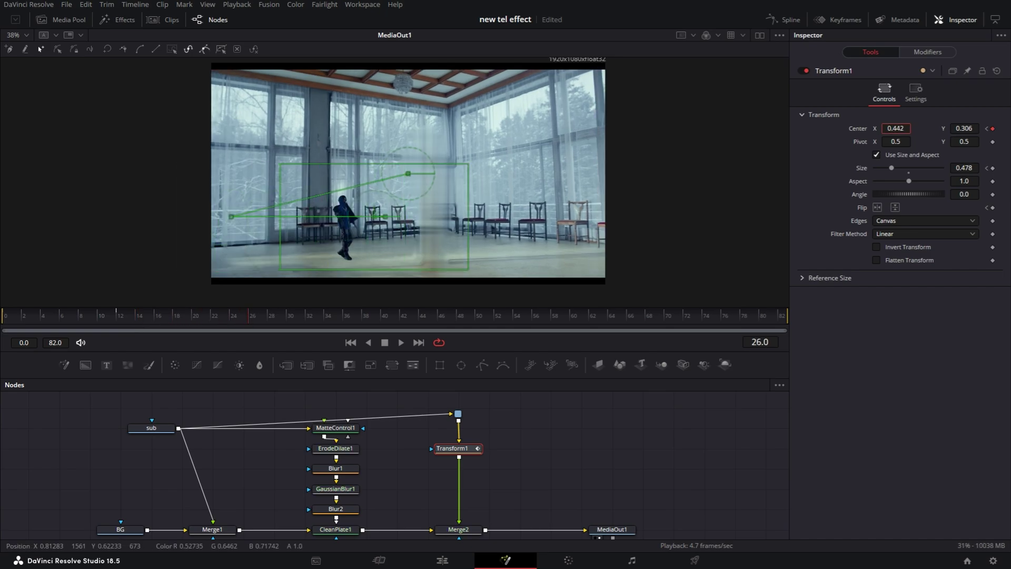
drag(896, 128, 924, 128)
drag(965, 168, 995, 168)
drag(964, 128, 983, 127)
drag(896, 128, 894, 128)
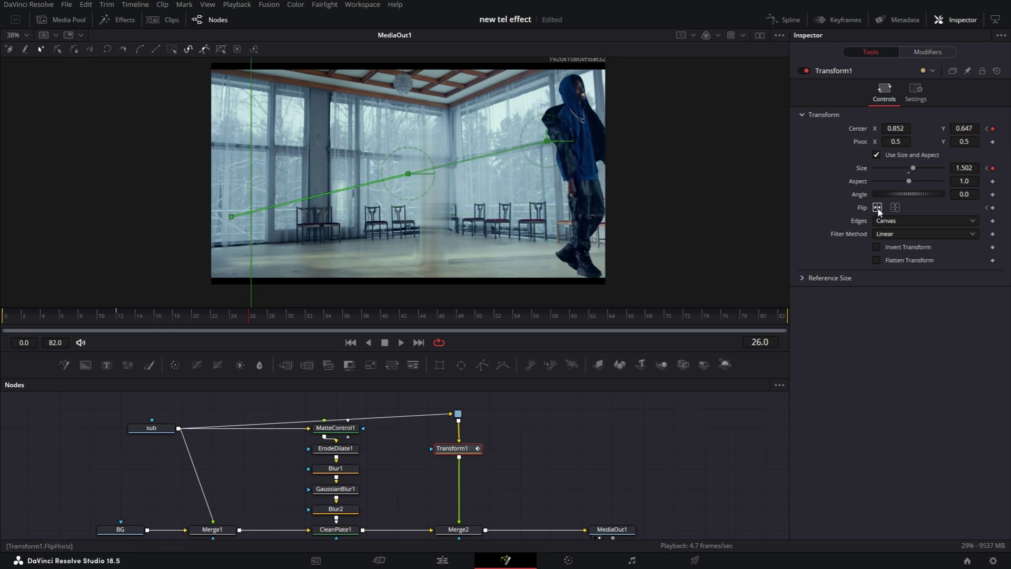
click(877, 209)
key(space)
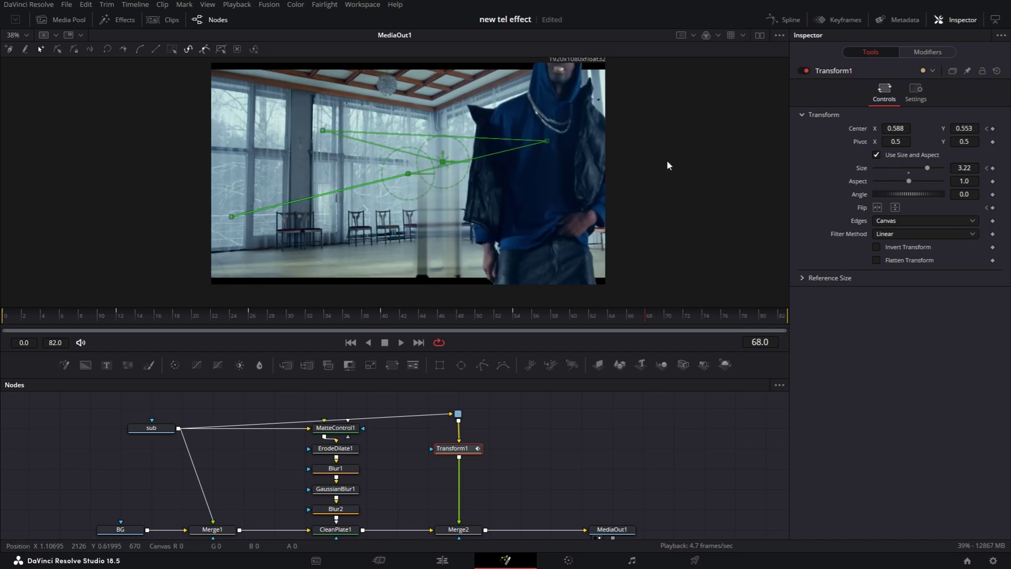
Step: Reset Transform1's Center to 0.5 and Size to 1.0, then play back the jumping animation
right_click(860, 128)
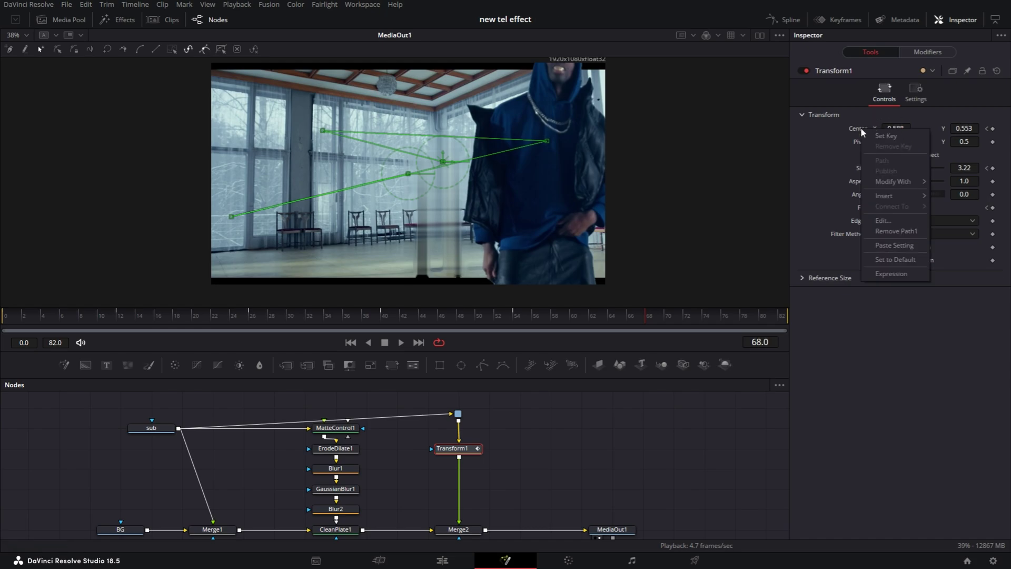
click(886, 257)
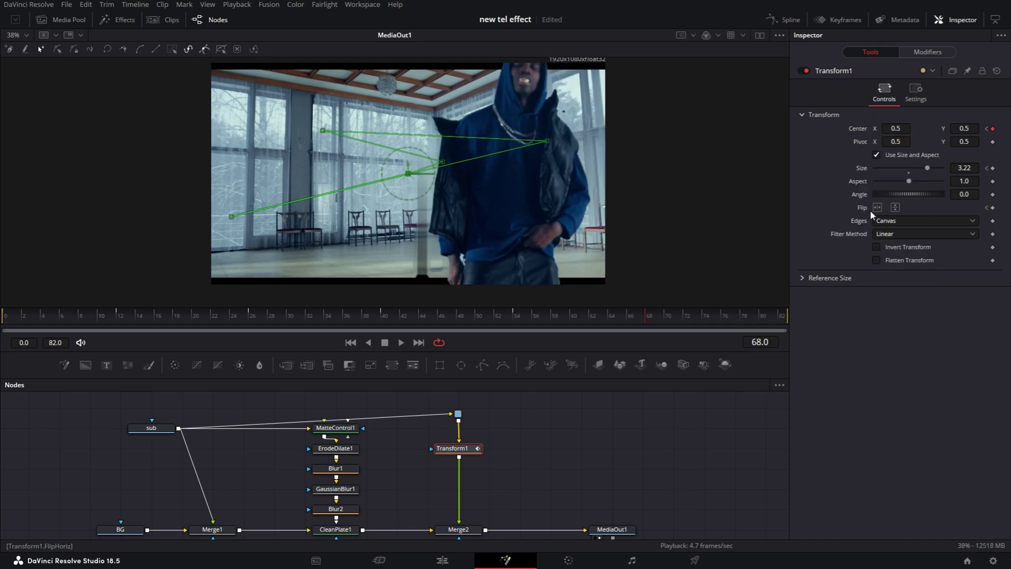
right_click(861, 168)
click(884, 300)
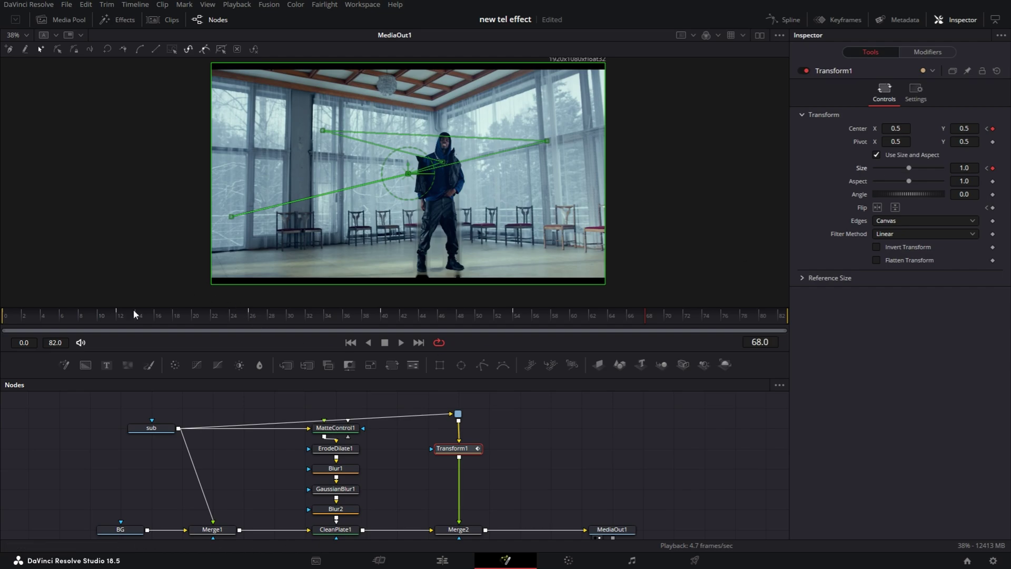
key(space)
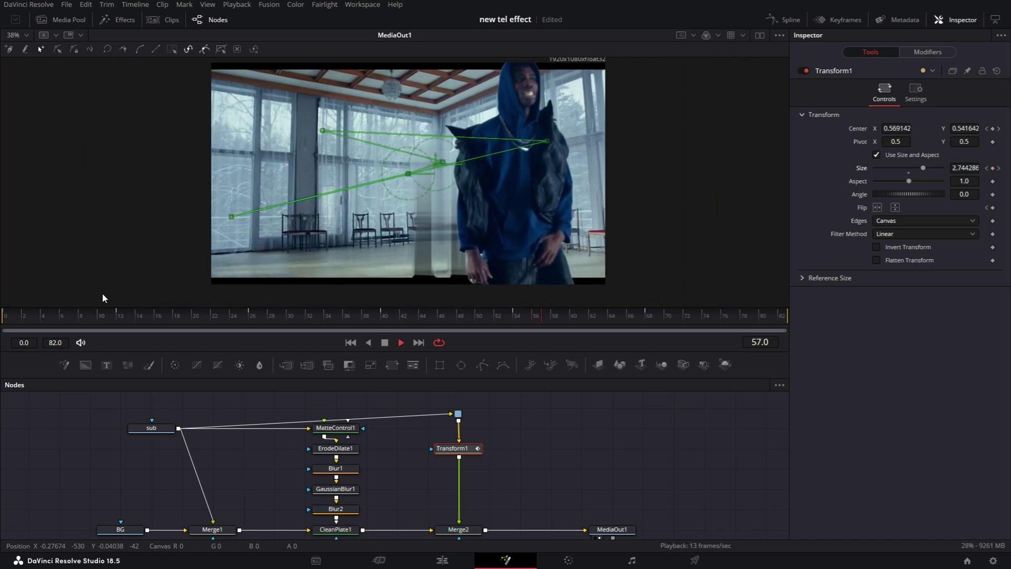
key(space)
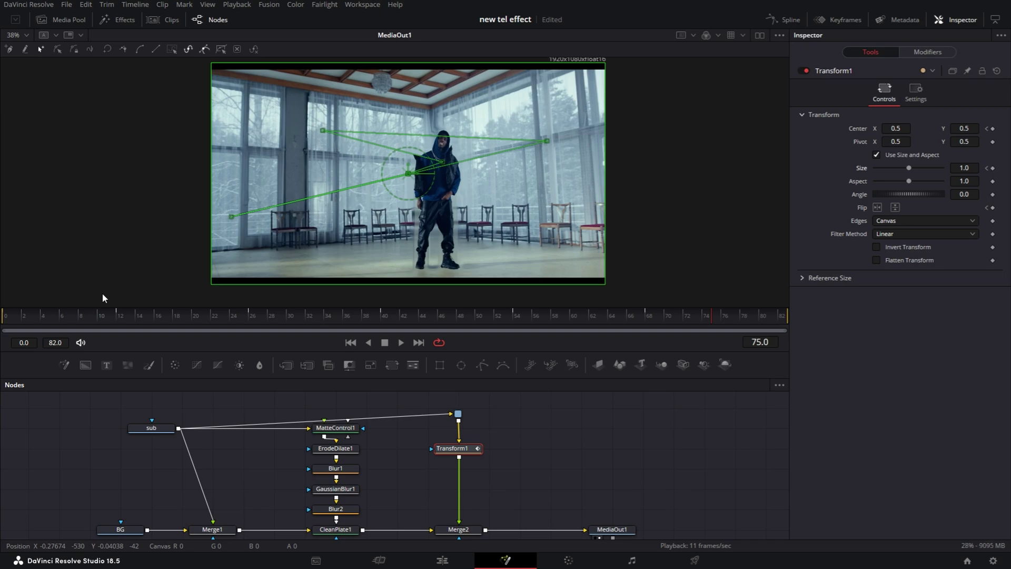
Step: Apply an In Cubic ease to all Transform1 keyframes in the Spline editor and enable Motion Blur
click(785, 19)
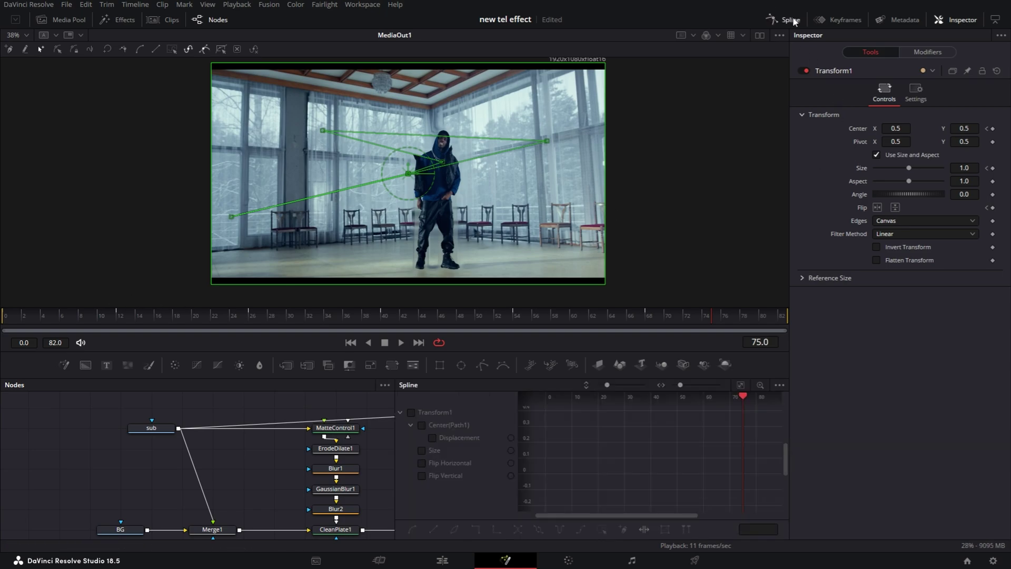
click(412, 412)
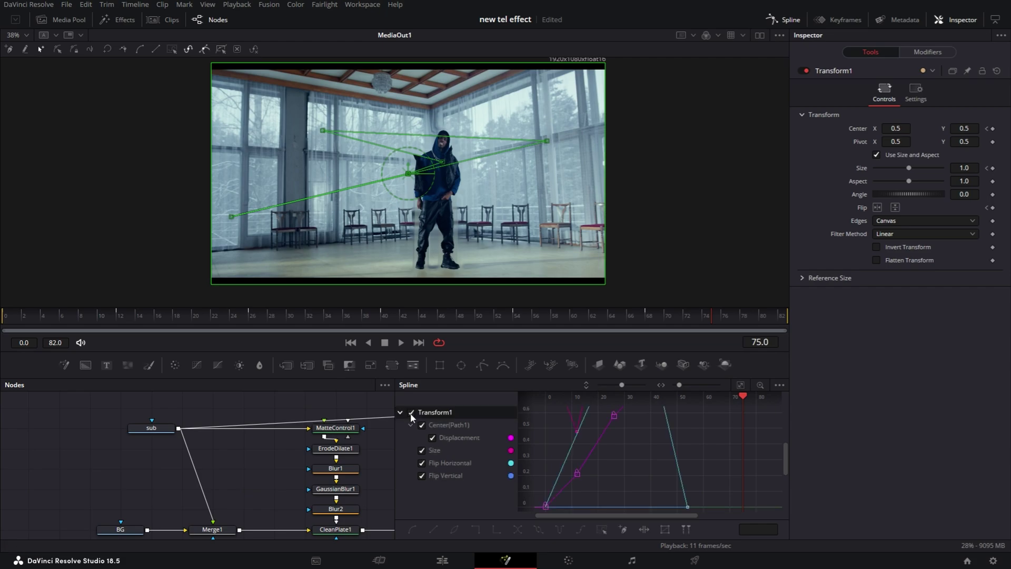
click(740, 385)
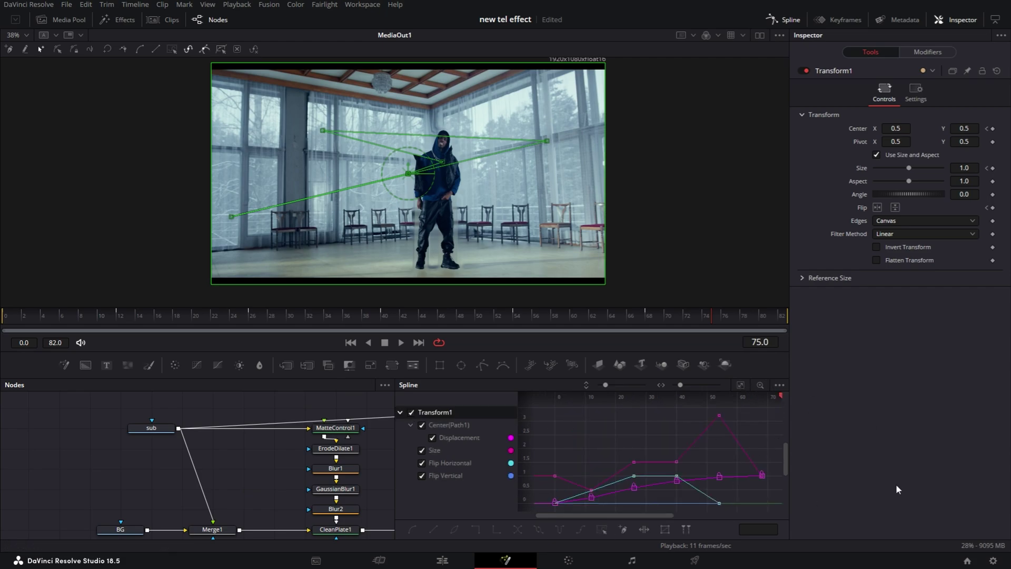
click(601, 530)
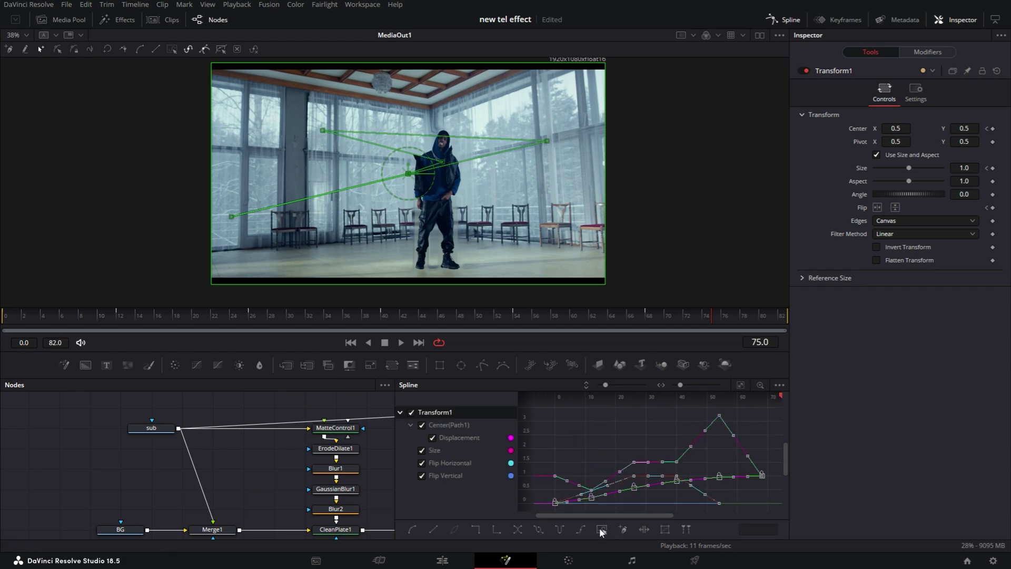
right_click(624, 455)
mouse_move(674, 304)
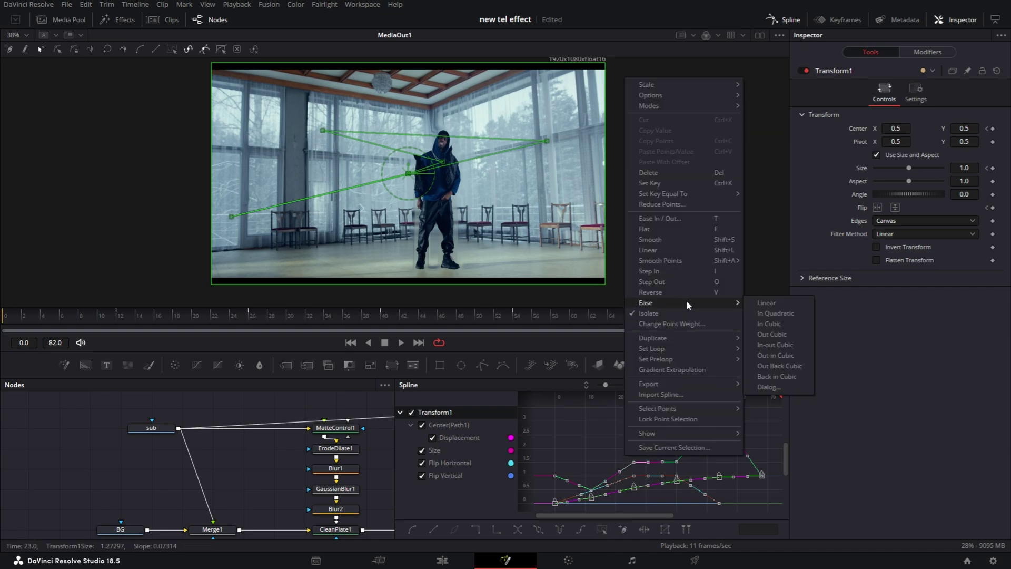
click(782, 321)
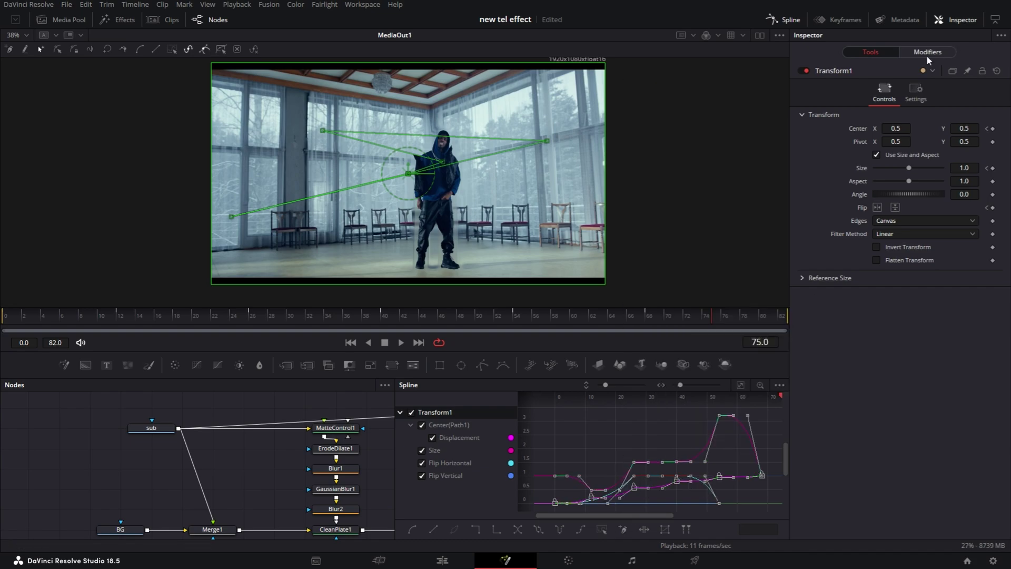
click(914, 94)
click(877, 227)
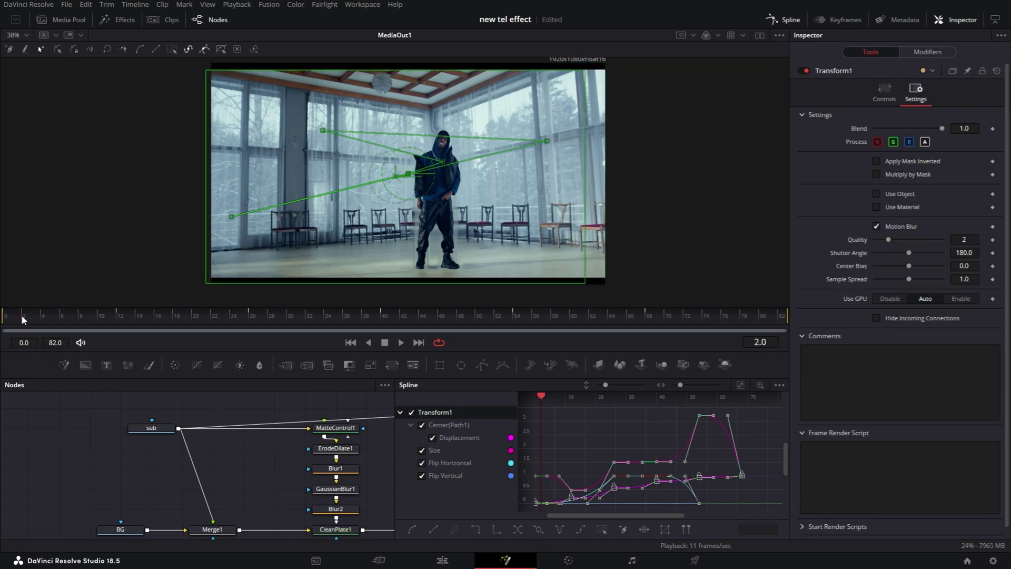
Step: Add an Echo node after Transform1 through the tool search
click(784, 19)
key(shift+space)
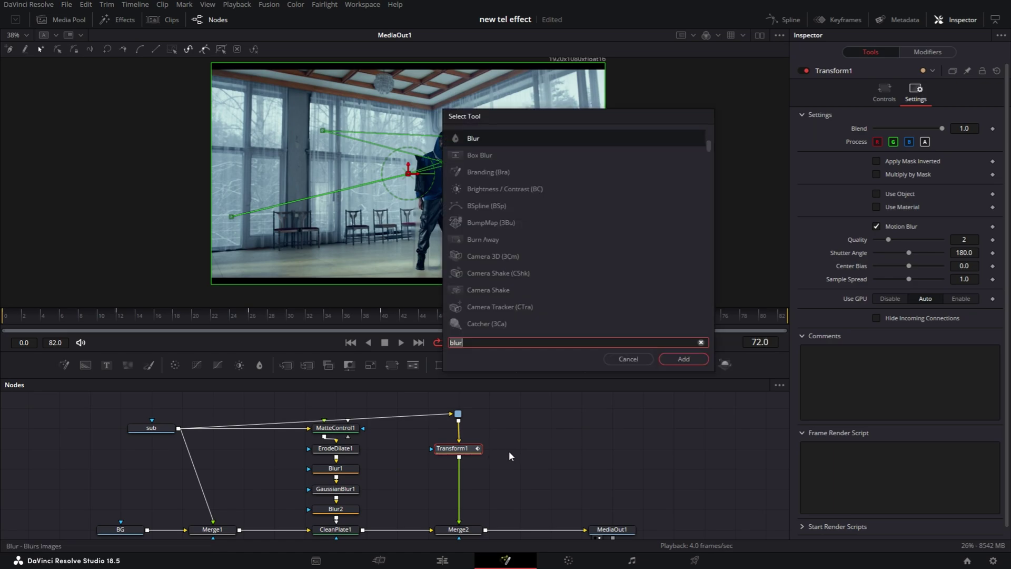
text(echo)
key(Return)
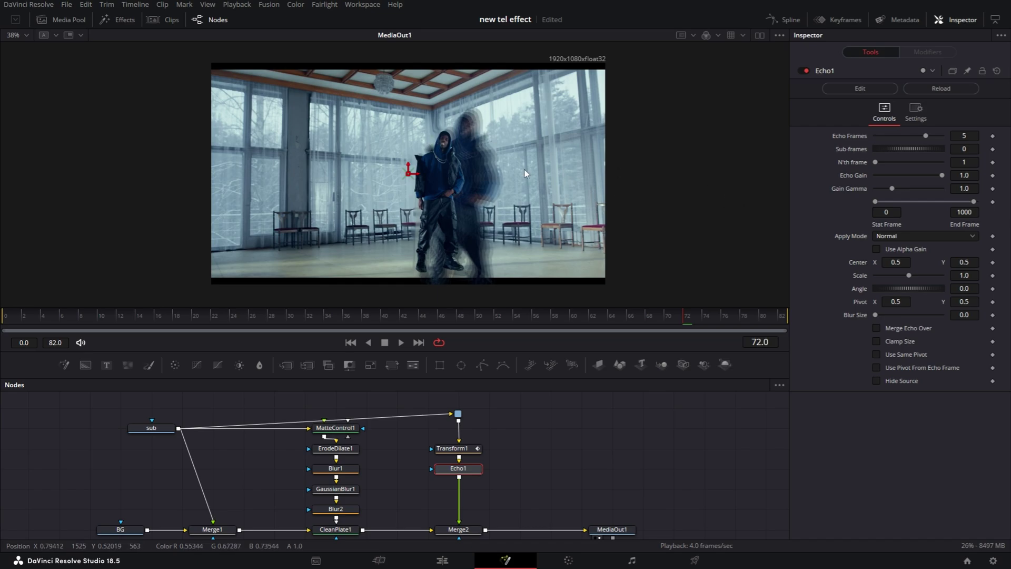
Step: Set Echo1 to Screen blend, increase its blur, nudge Center X left, and view Merge2
click(972, 235)
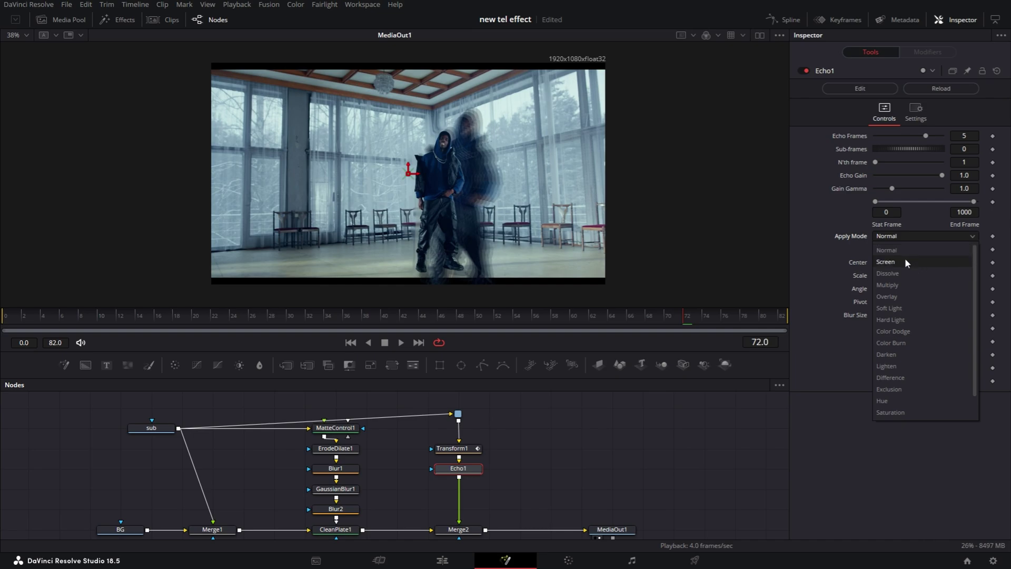
click(905, 261)
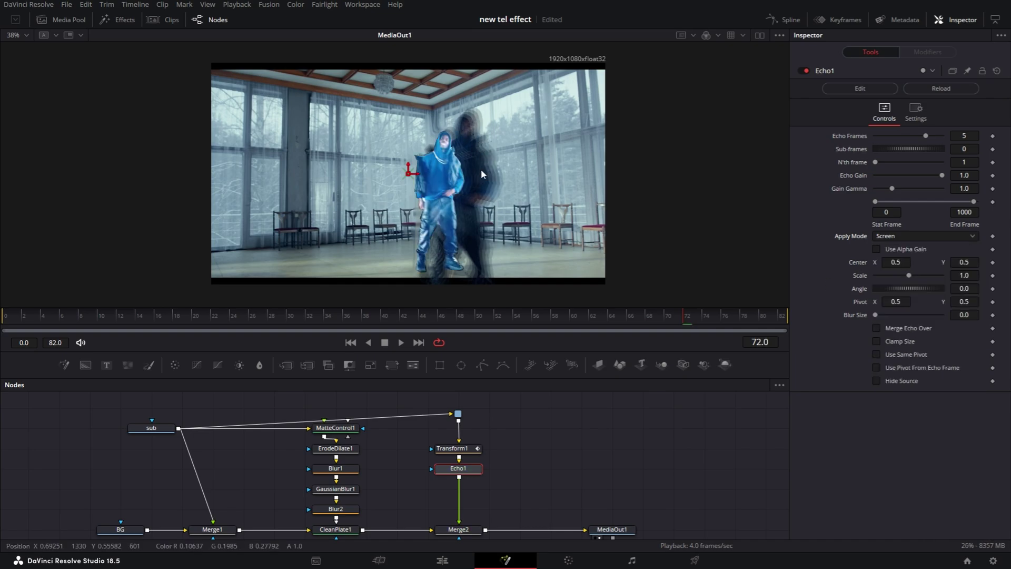
drag(875, 315, 878, 314)
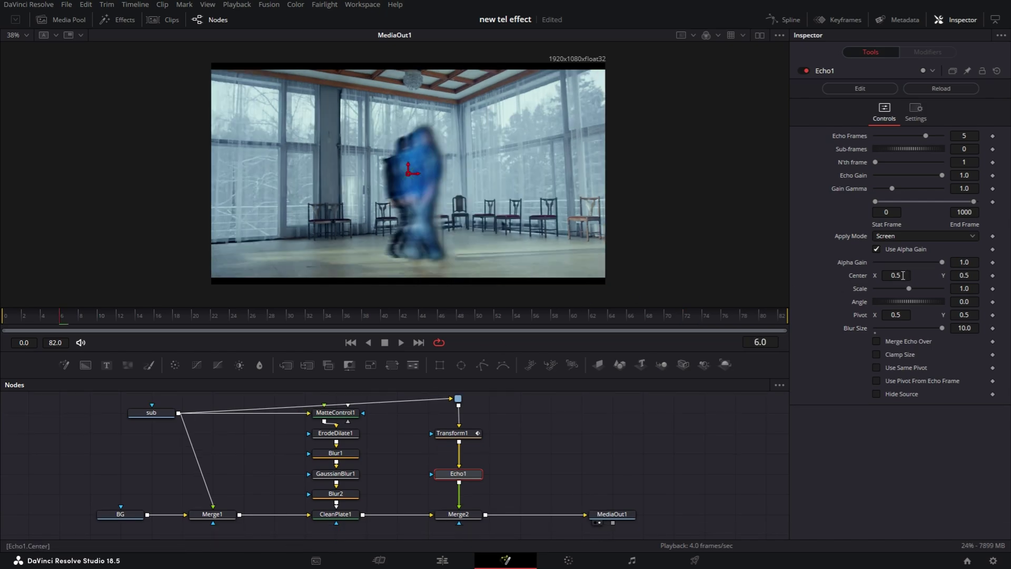
drag(903, 275, 897, 275)
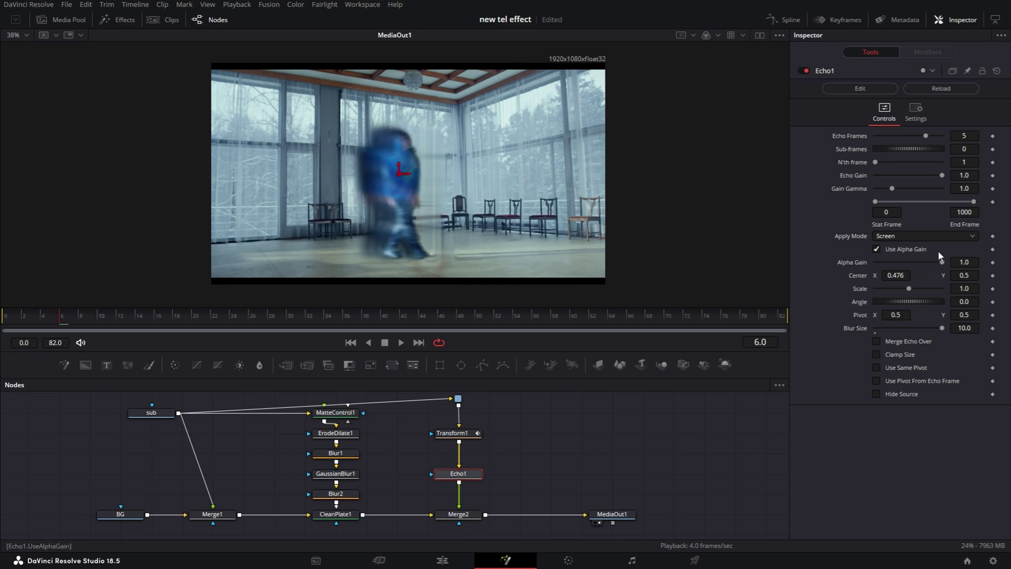
click(458, 514)
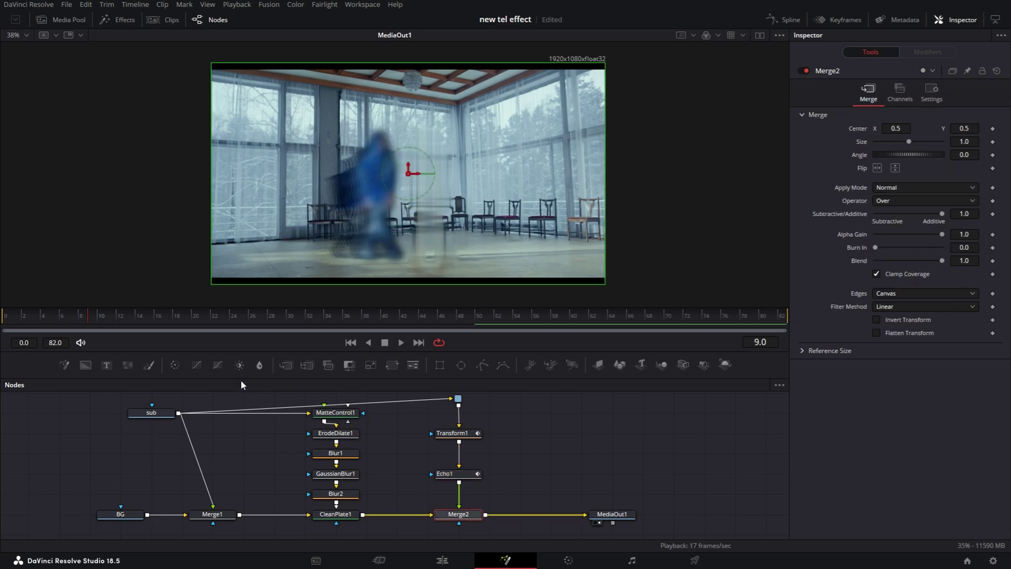
Step: Select Transform1 and Echo1, then combine both pexels clips into Fusion Clip 3 and open it
drag(516, 492, 421, 421)
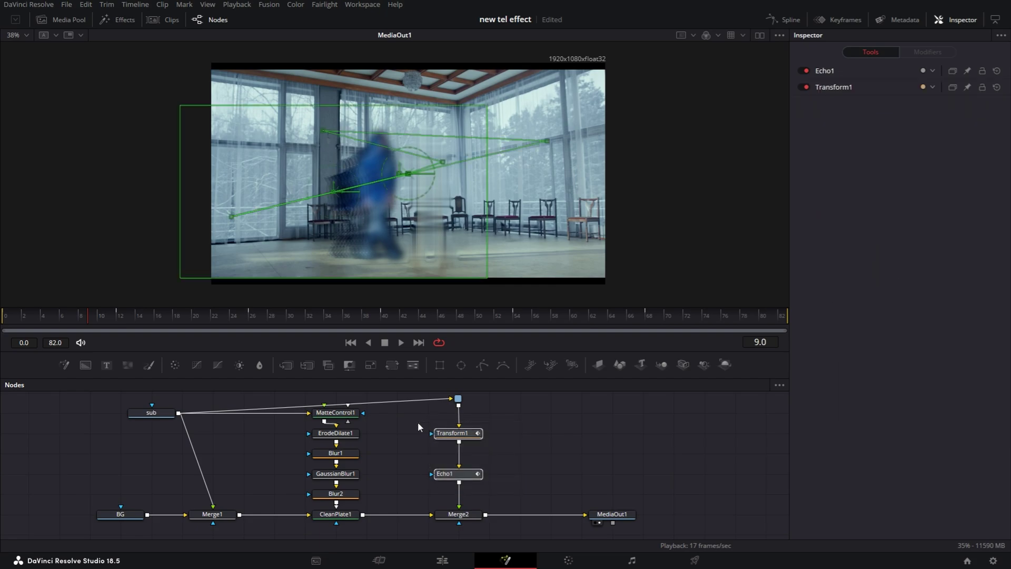
click(445, 559)
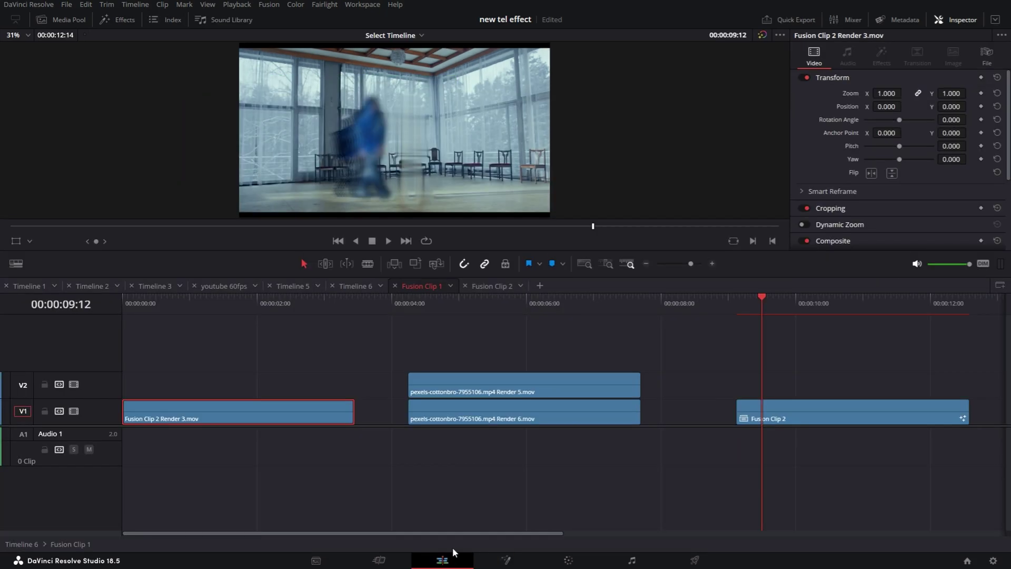
drag(469, 306, 461, 303)
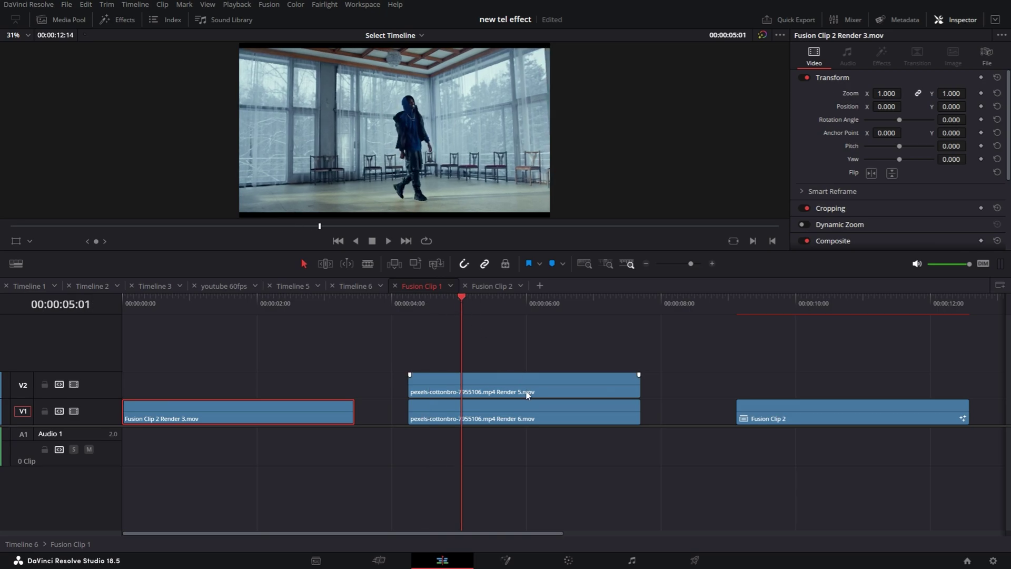
drag(663, 422, 504, 361)
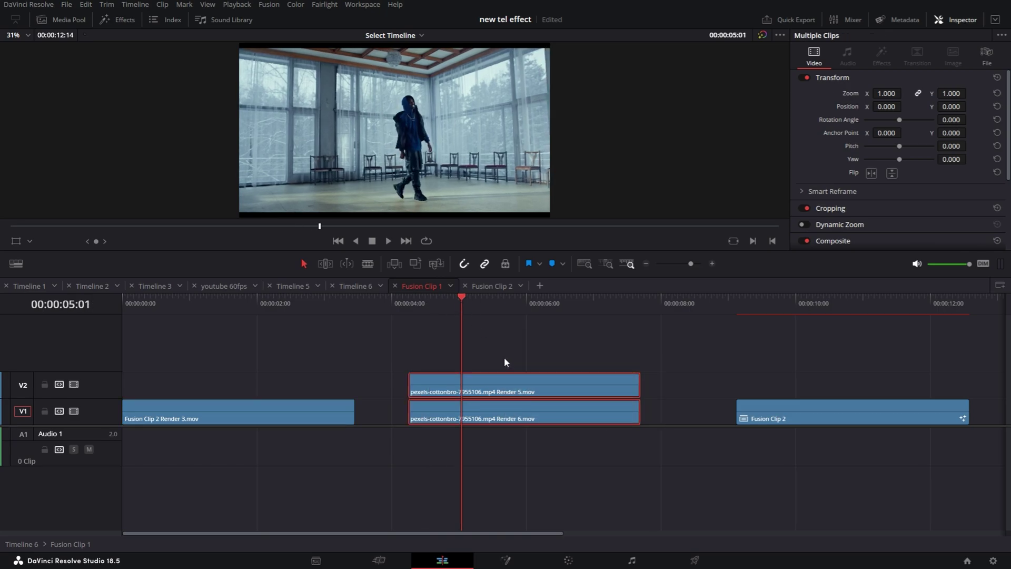
key(ctrl+alt+f)
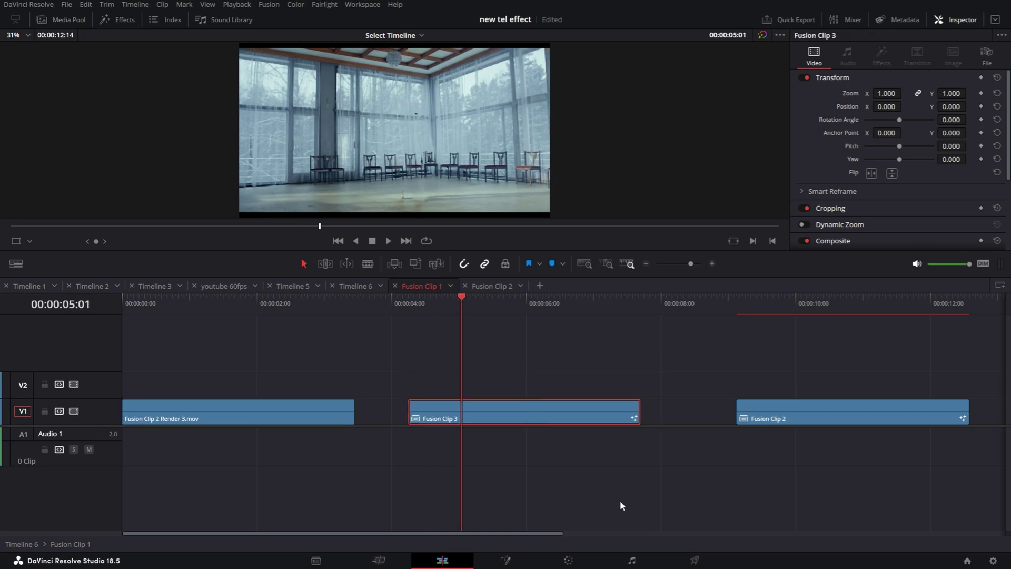
click(506, 560)
Step: Arrange MediaIn1 and MediaIn2 around Merge1, paste Transform1 and Echo1, and chain MediaIn2 through Transform1
drag(288, 406, 200, 488)
drag(216, 444, 250, 423)
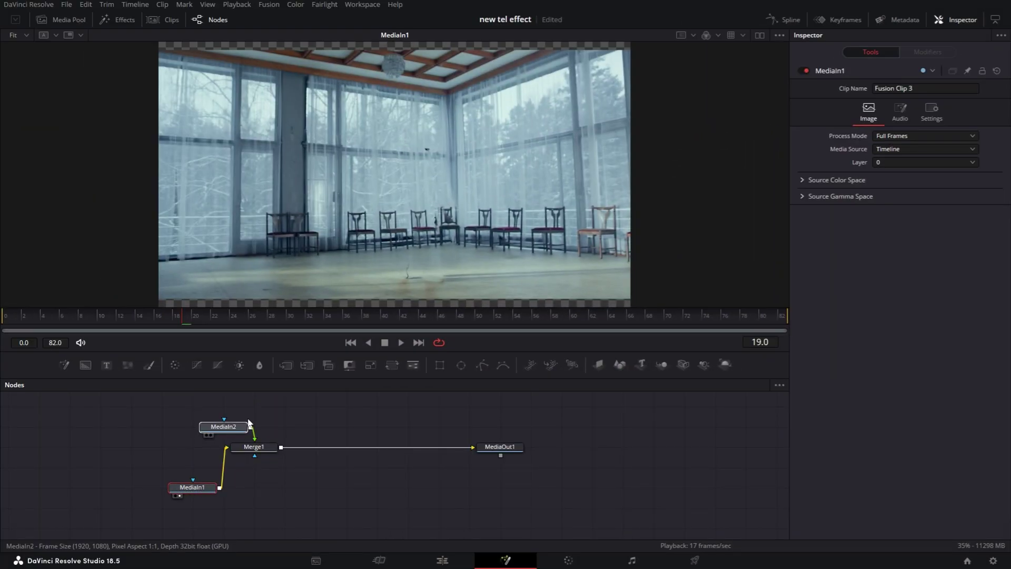
drag(204, 497, 175, 457)
drag(256, 427, 256, 407)
scroll(286, 485, up, 3)
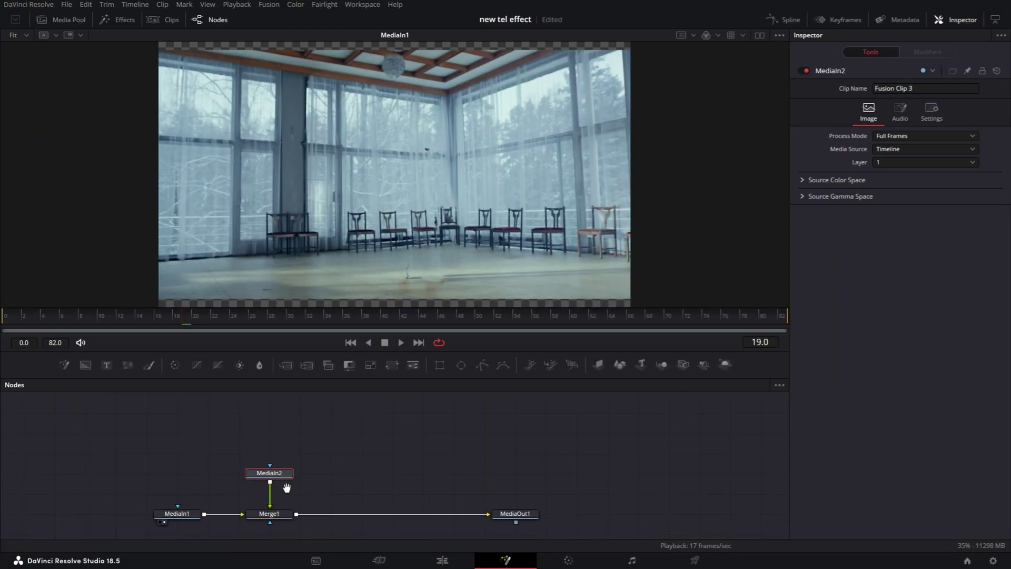
drag(286, 485, 283, 438)
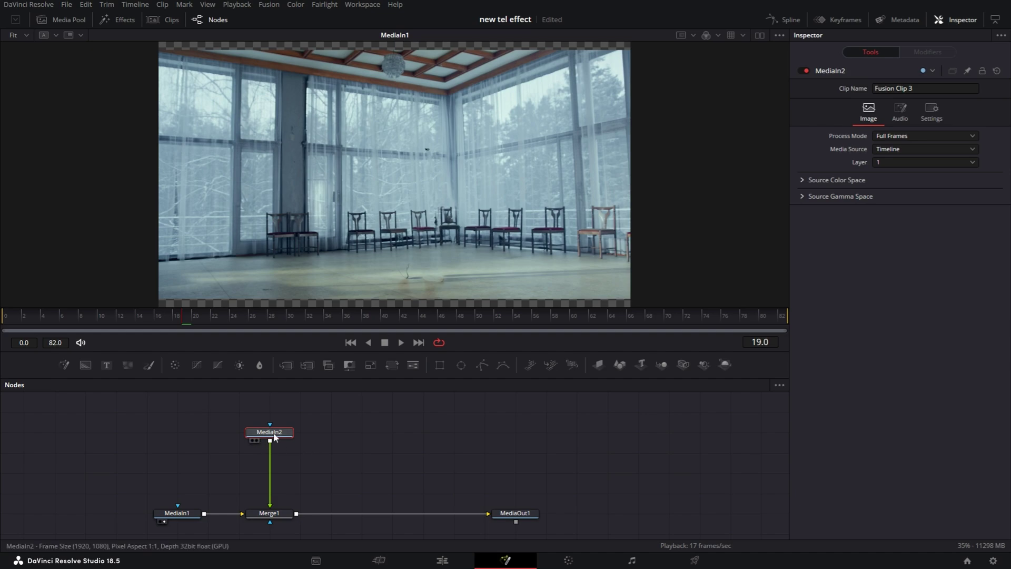
key(ctrl+v)
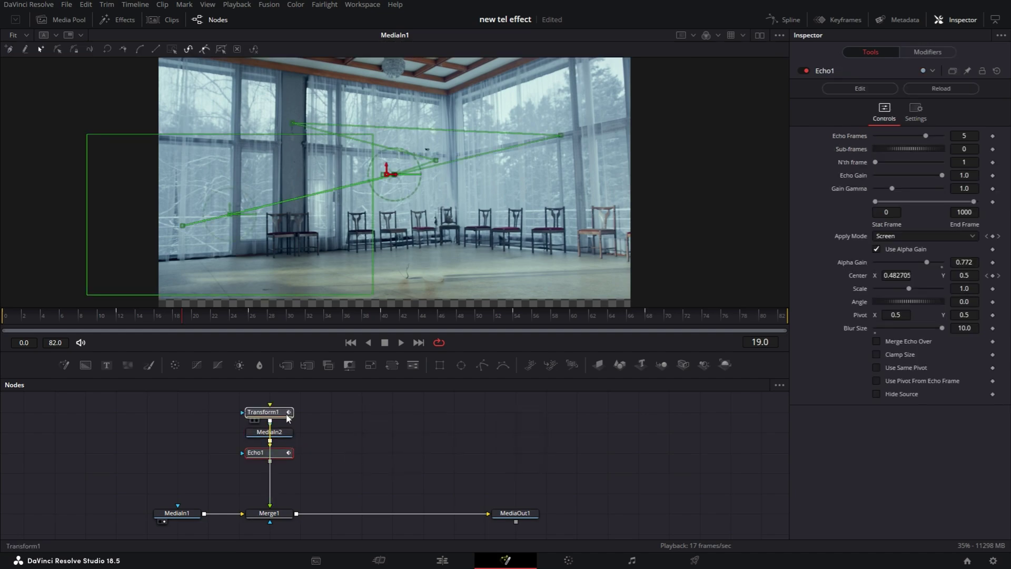
drag(289, 418, 268, 454)
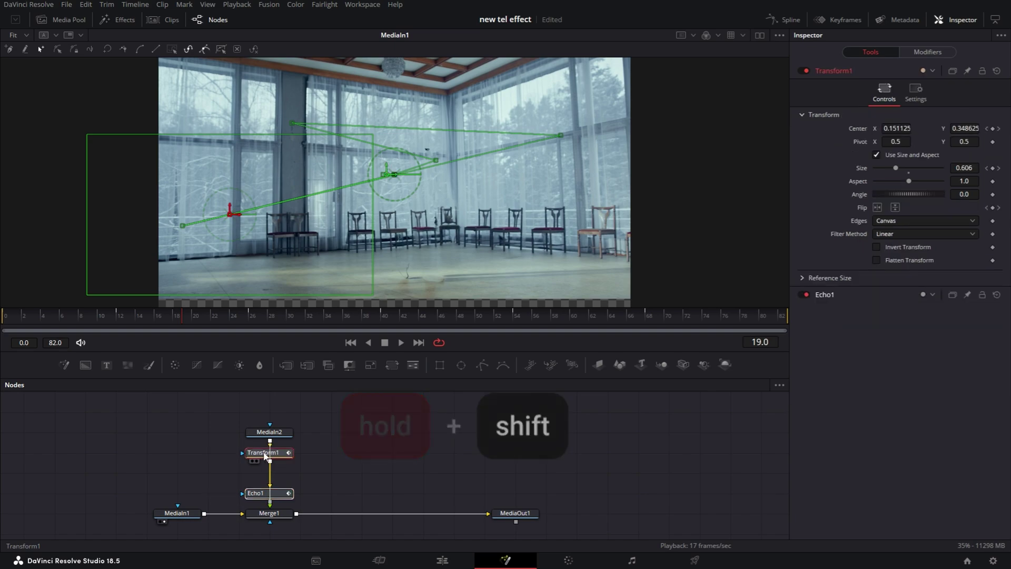